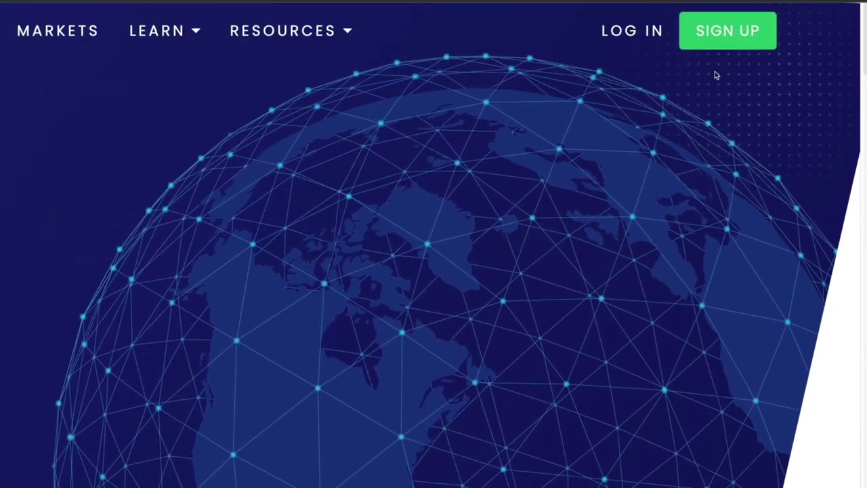
Open the sign-up form, agree to the user agreement and policies, and confirm being 18 years old or over.
click(725, 41)
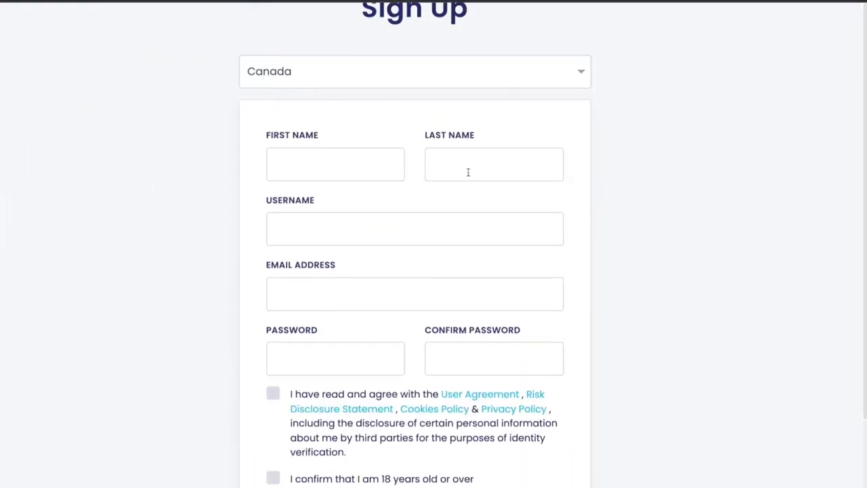
scroll(467, 172, down, 1)
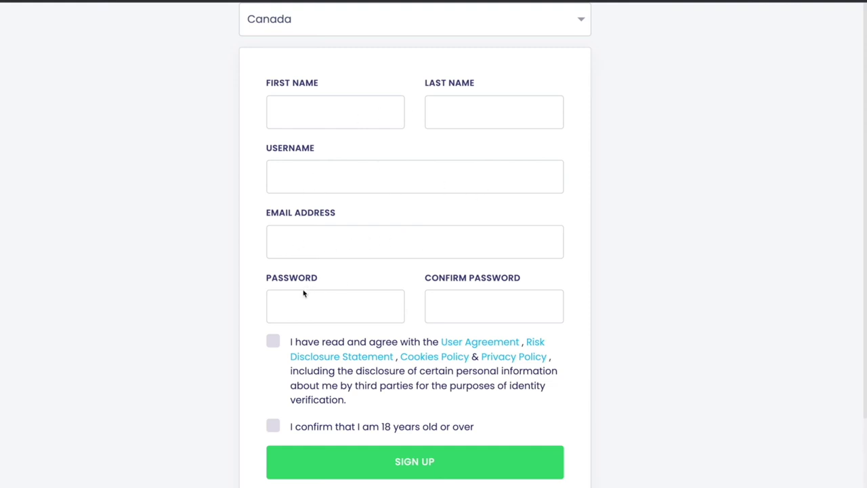
click(273, 341)
click(273, 425)
scroll(270, 391, down, 1)
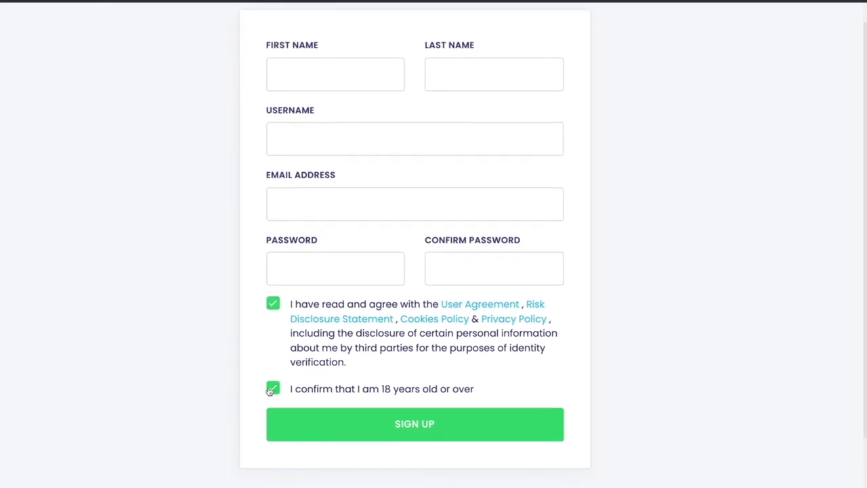
Review the sign-up form and its country selection, keeping Canada.
scroll(271, 392, up, 1)
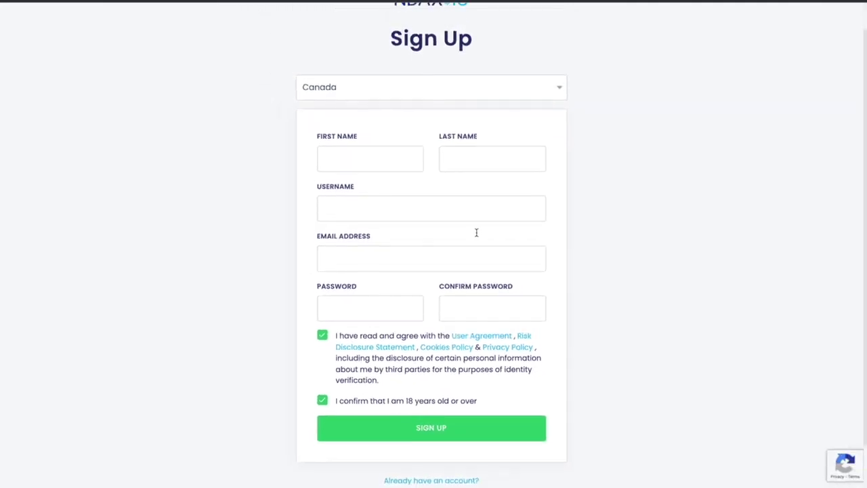
scroll(476, 232, down, 1)
scroll(477, 227, up, 1)
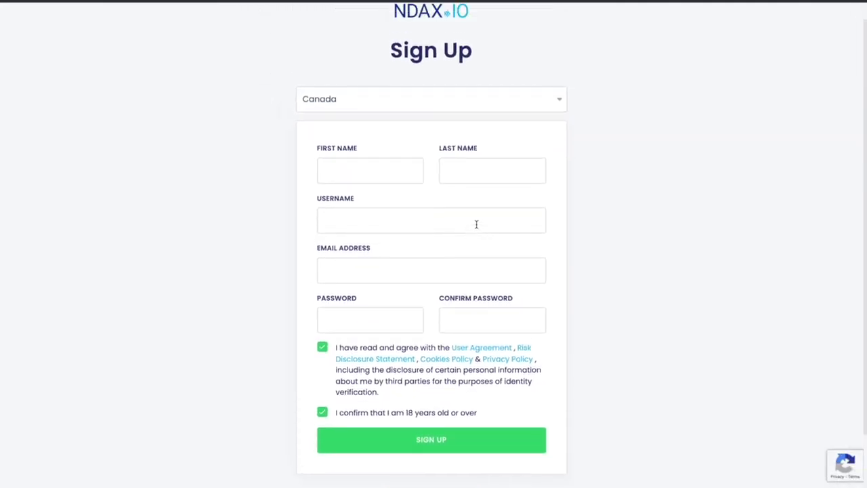
click(507, 100)
click(506, 99)
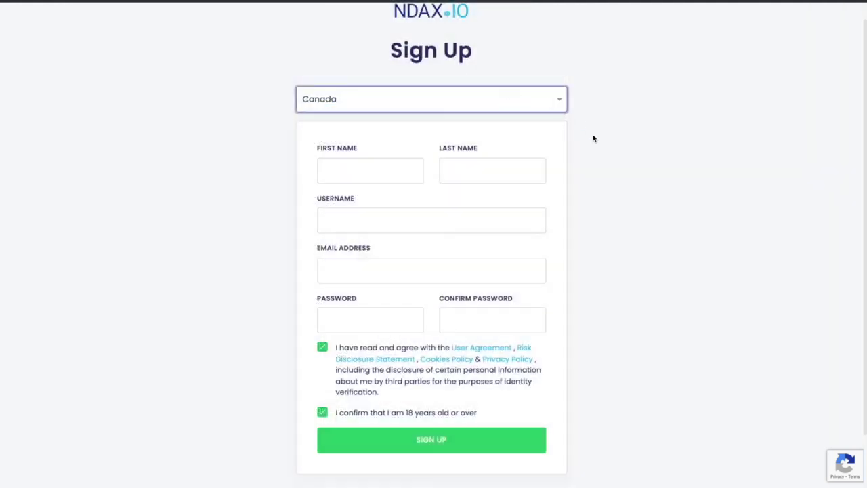
scroll(593, 138, down, 1)
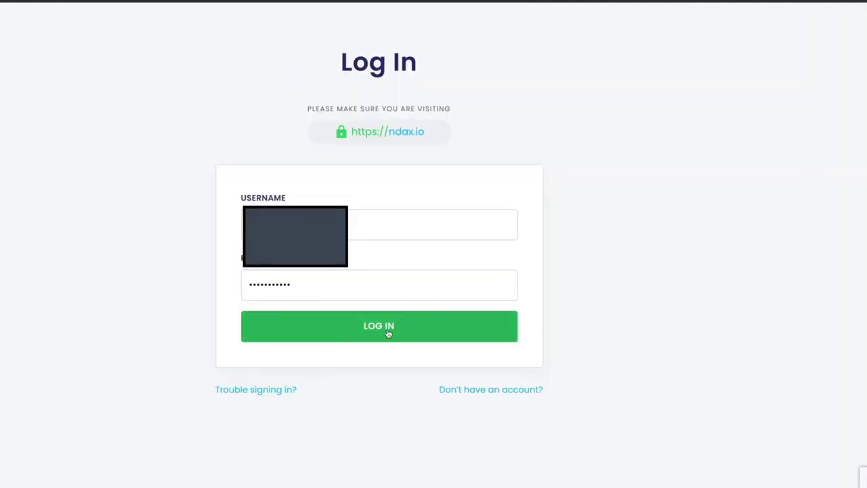
Log in to the existing account with the credentials already filled in.
click(380, 334)
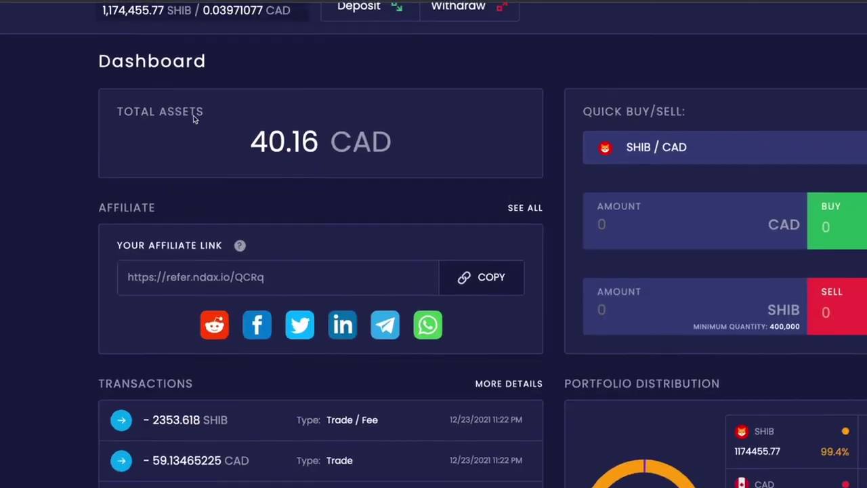
scroll(193, 115, up, 1)
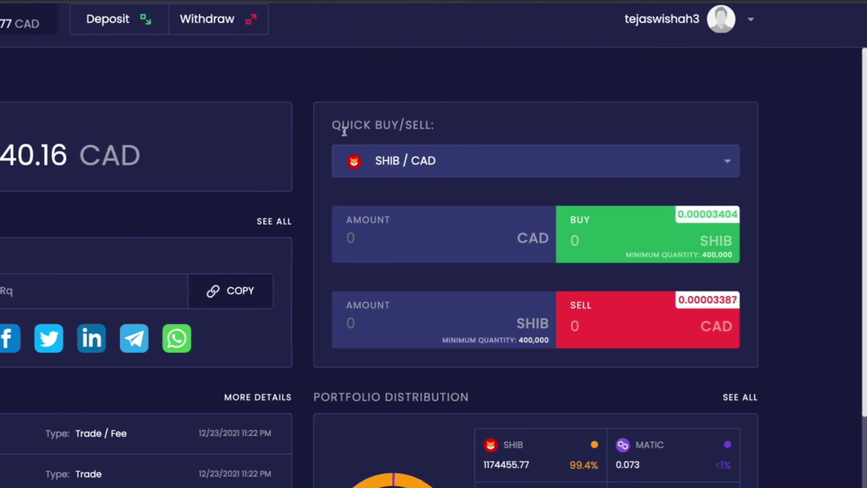
Select the MATIC / CAD pair for the quick trade and set the buy amount to 100 CAD.
click(443, 160)
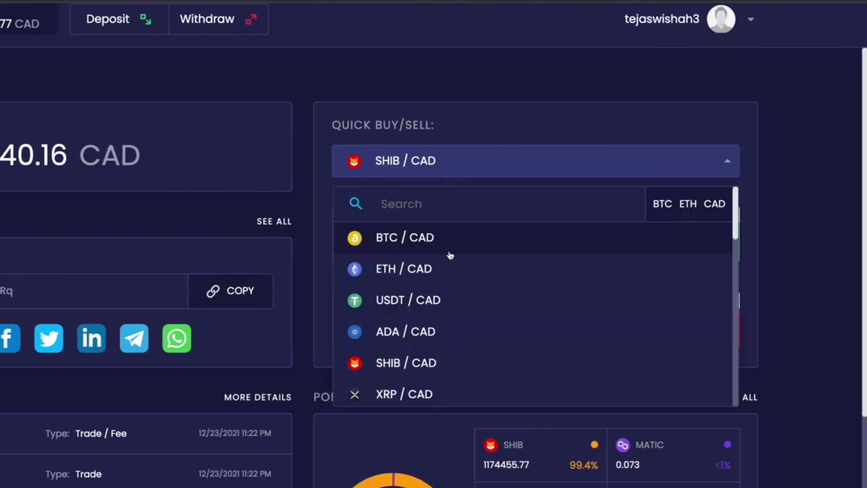
scroll(449, 254, down, 5)
scroll(449, 255, down, 1)
click(424, 257)
click(418, 261)
text(100)
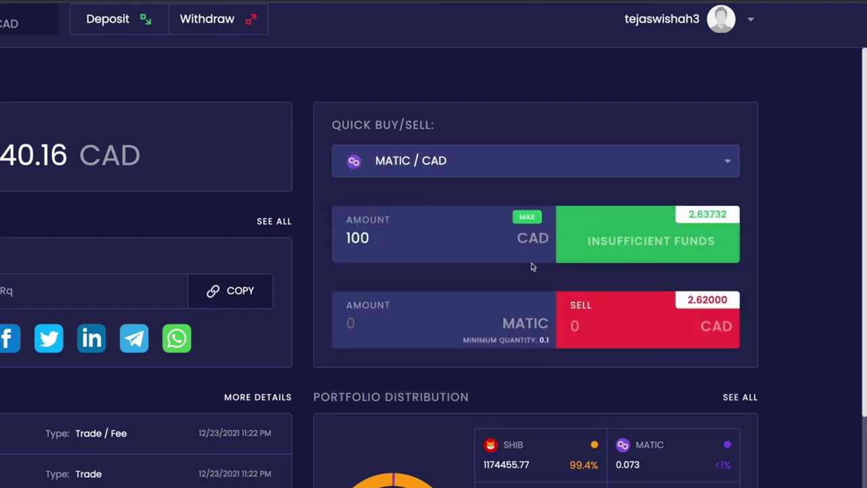
click(535, 269)
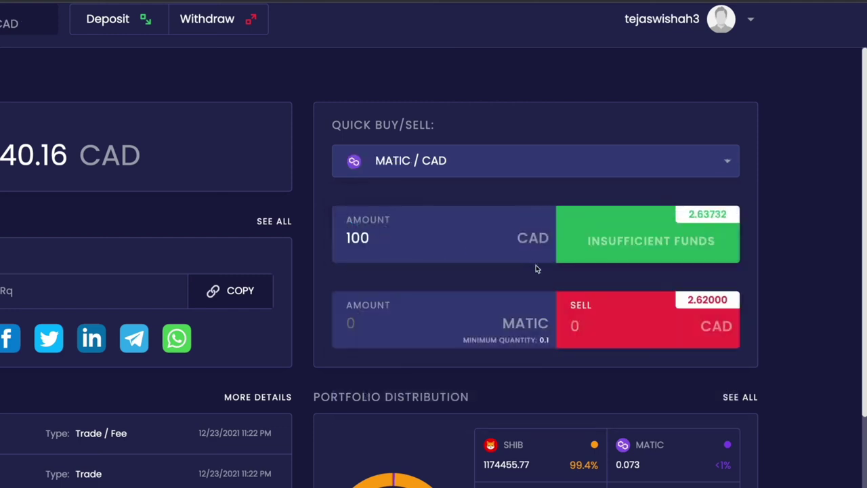
click(509, 322)
Open the full portfolio from the portfolio distribution and examine its profit, growth, balance chart and asset table.
scroll(790, 218, down, 1)
scroll(790, 219, down, 4)
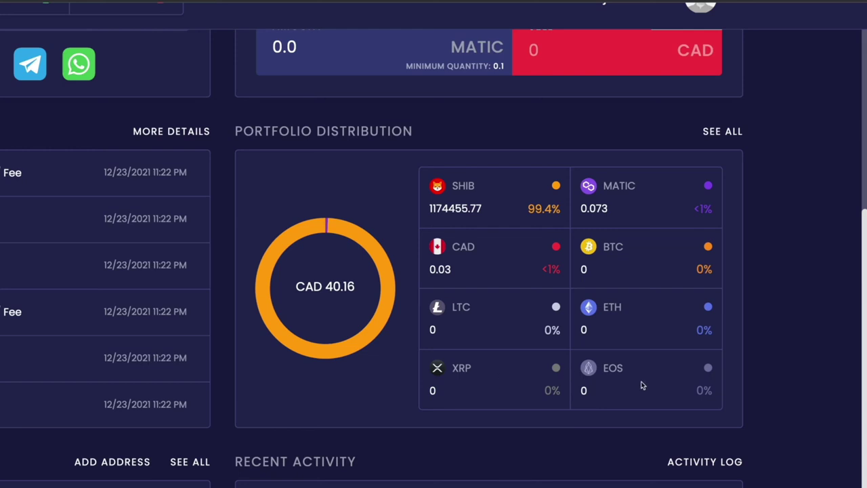
click(729, 133)
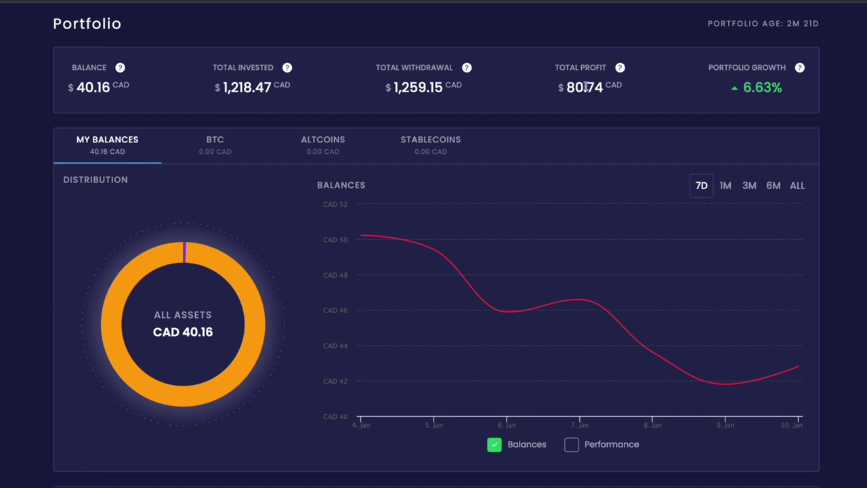
drag(626, 88, 564, 98)
click(586, 104)
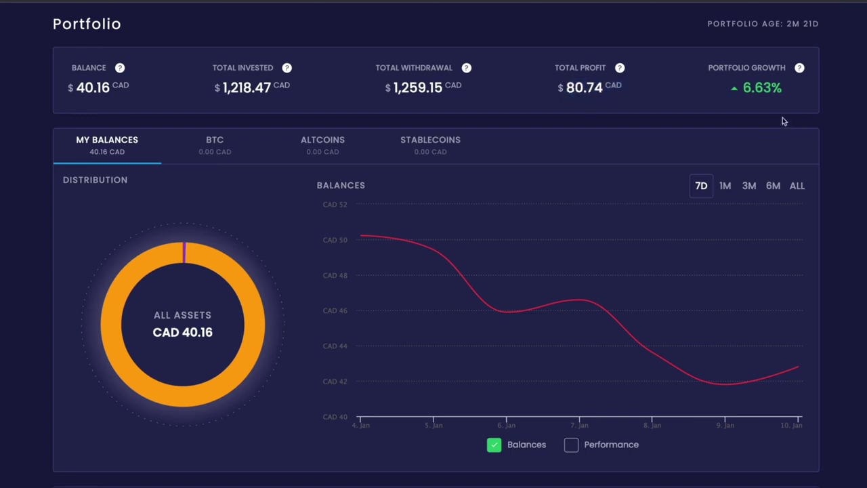
scroll(357, 190, down, 1)
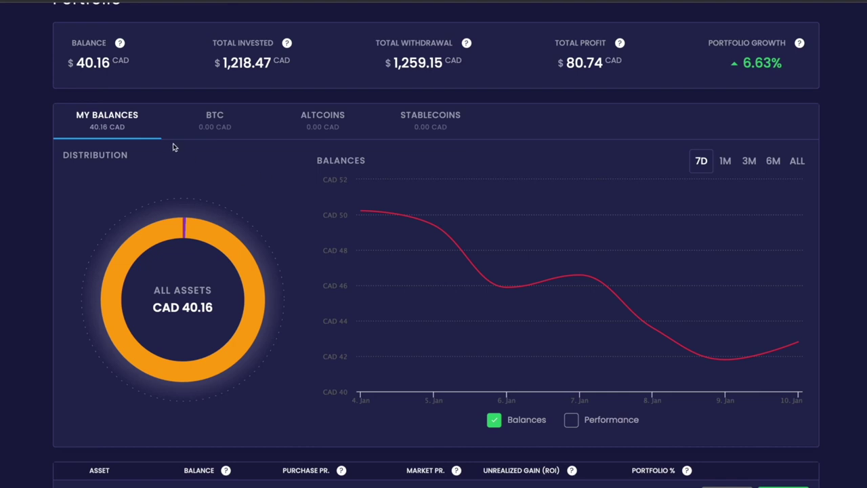
scroll(173, 147, down, 5)
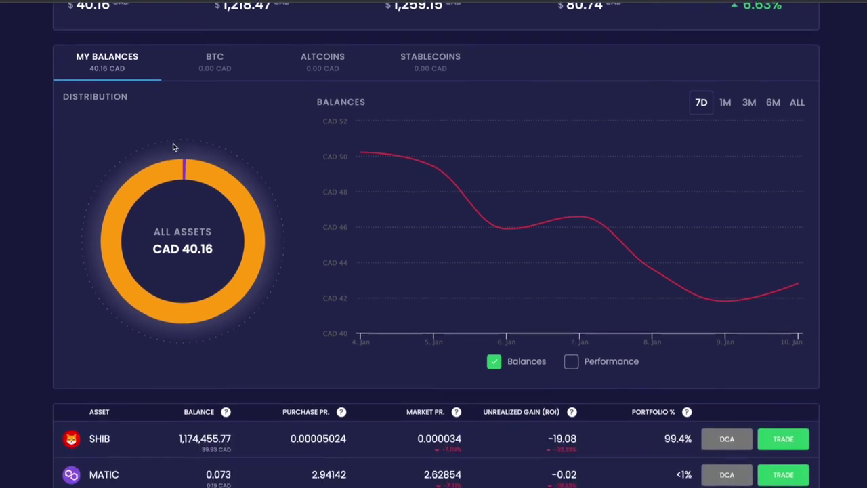
scroll(173, 147, down, 3)
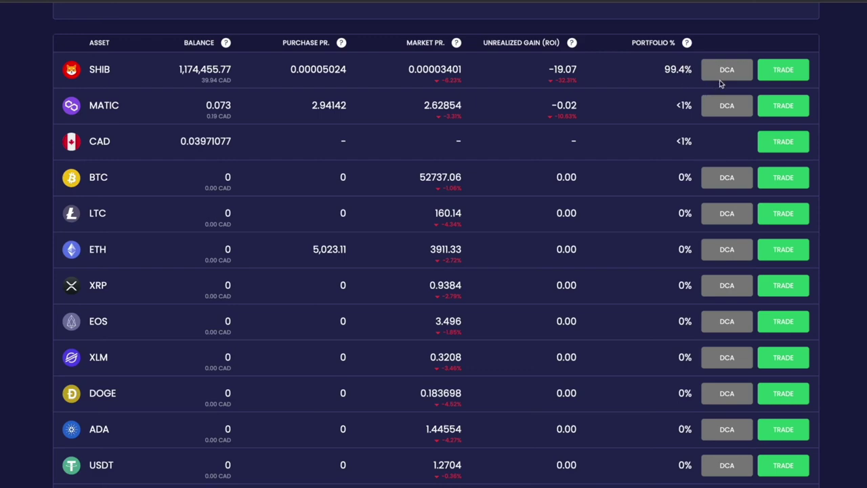
Start a new DCA subscription for SHIB named "Test 1" with a Weekly period.
click(727, 74)
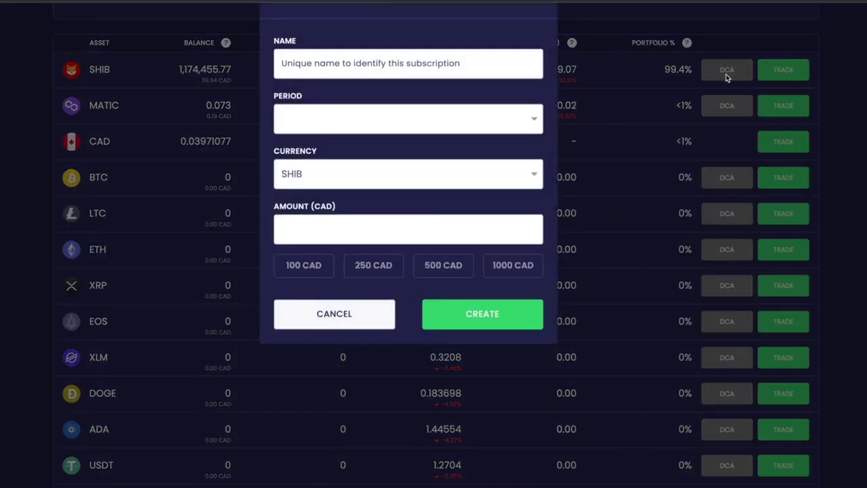
scroll(631, 116, up, 1)
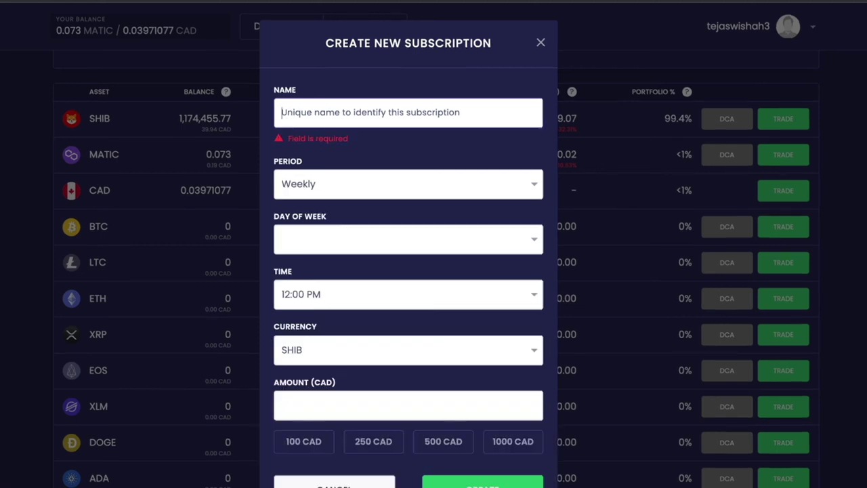
text(Test 1)
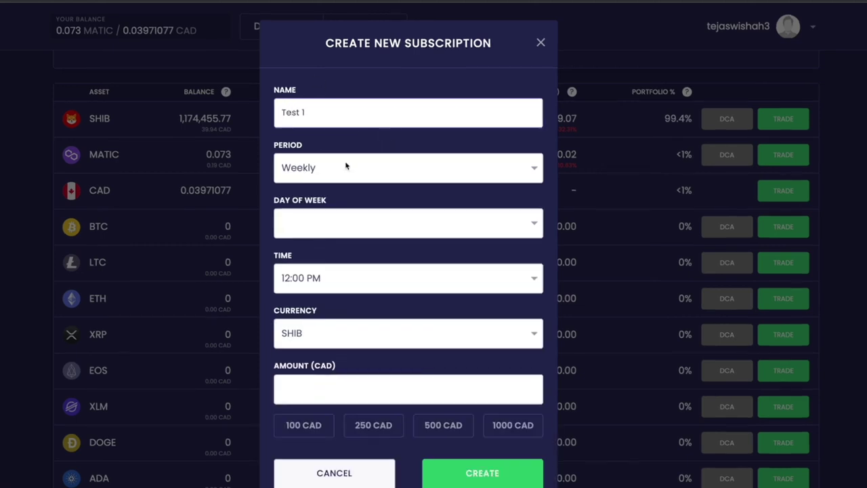
click(345, 167)
click(345, 165)
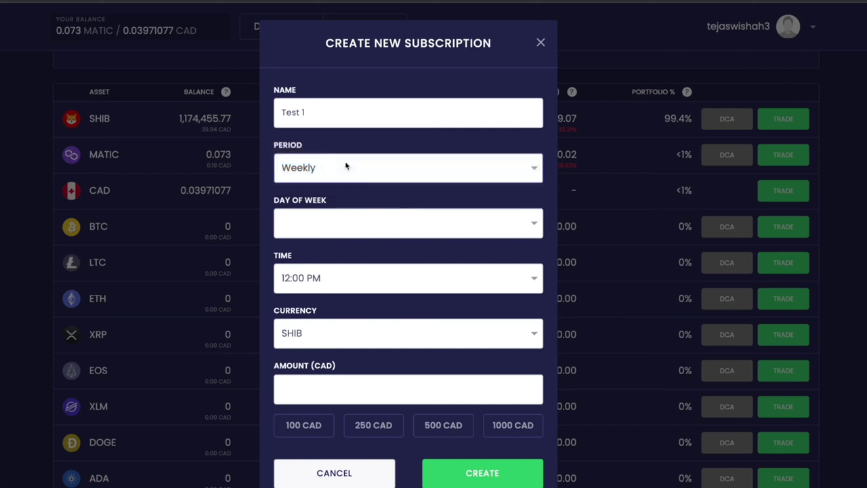
Schedule the subscription for Monday at 8:00 AM.
click(333, 221)
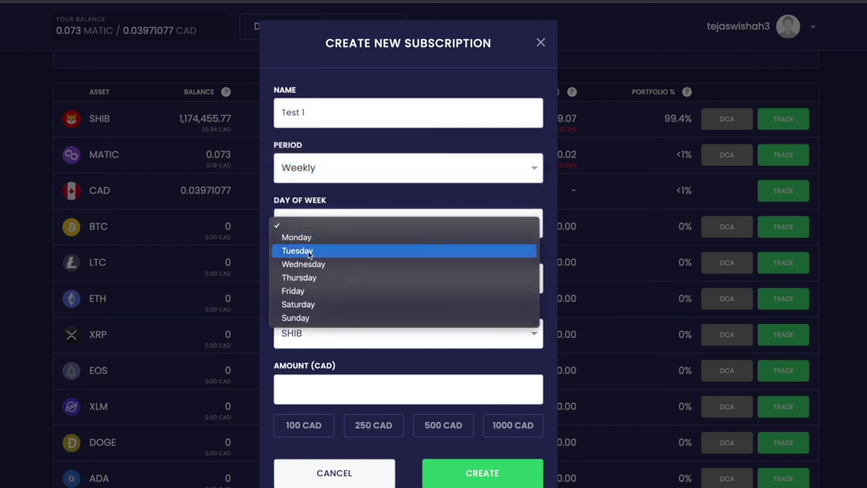
click(306, 243)
scroll(337, 242, down, 1)
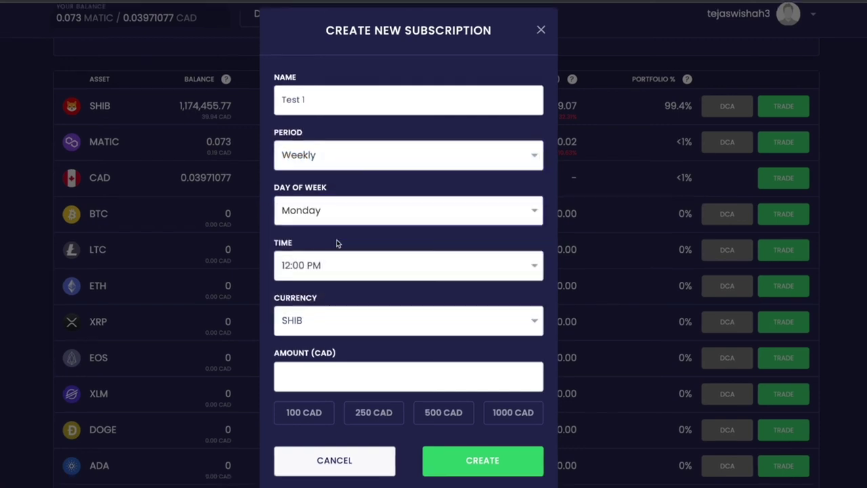
click(334, 271)
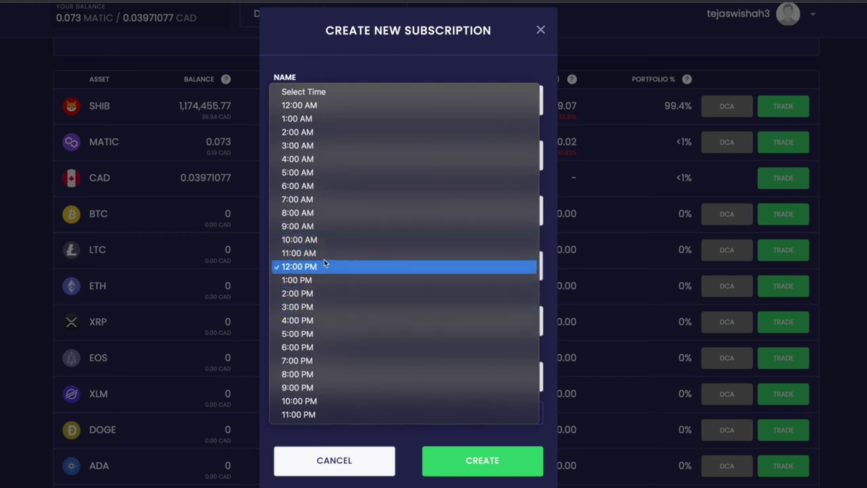
click(329, 213)
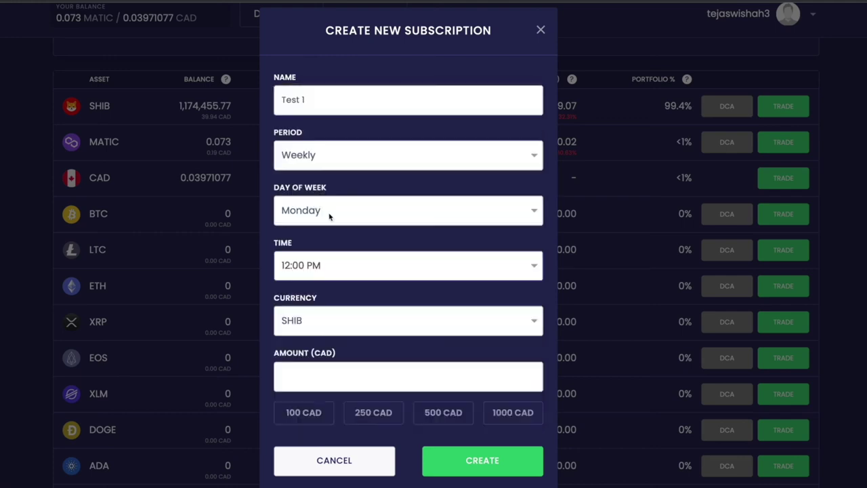
Keep SHIB as the subscription's currency and make its CAD amount ready for entry.
scroll(329, 304, down, 1)
click(339, 301)
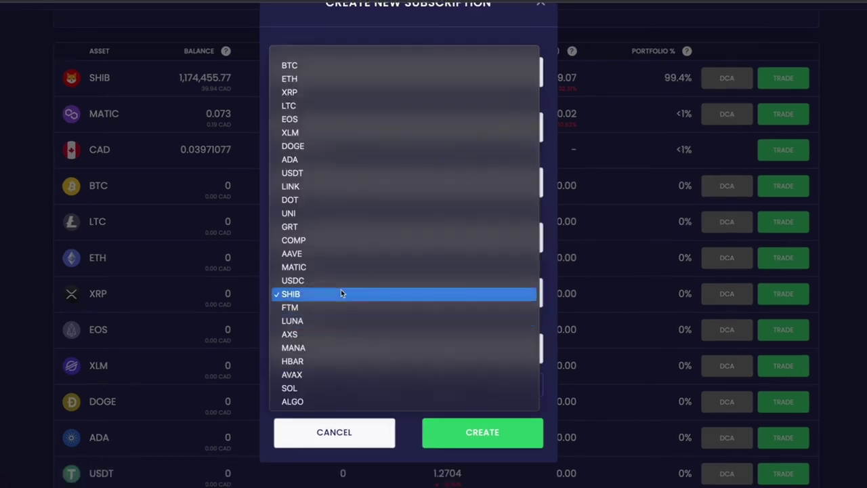
click(341, 294)
scroll(341, 293, down, 1)
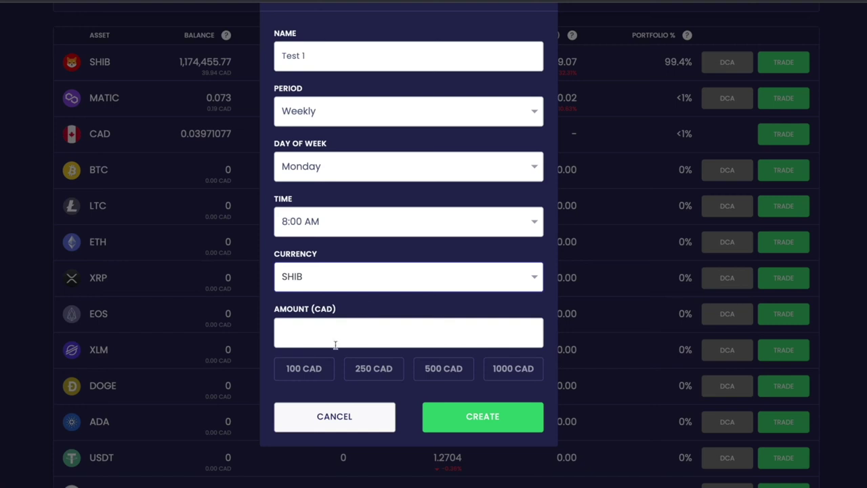
click(337, 335)
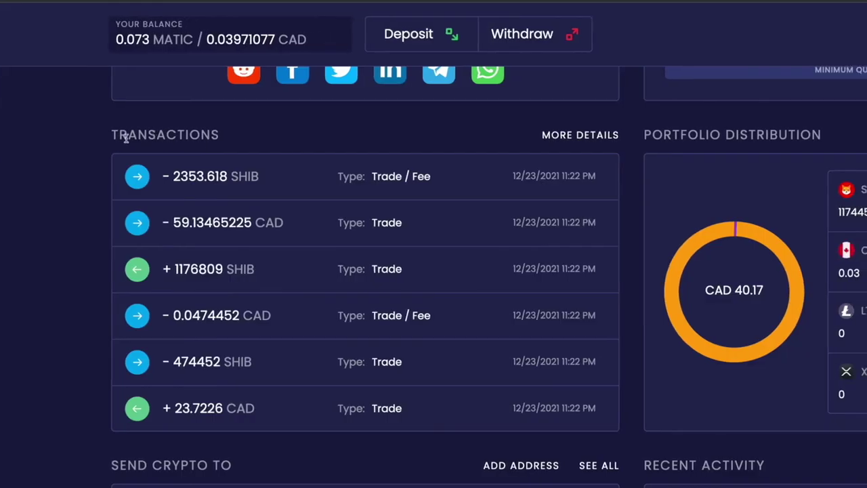
Examine the transactions list and the section for sending crypto on the dashboard.
drag(115, 135, 254, 142)
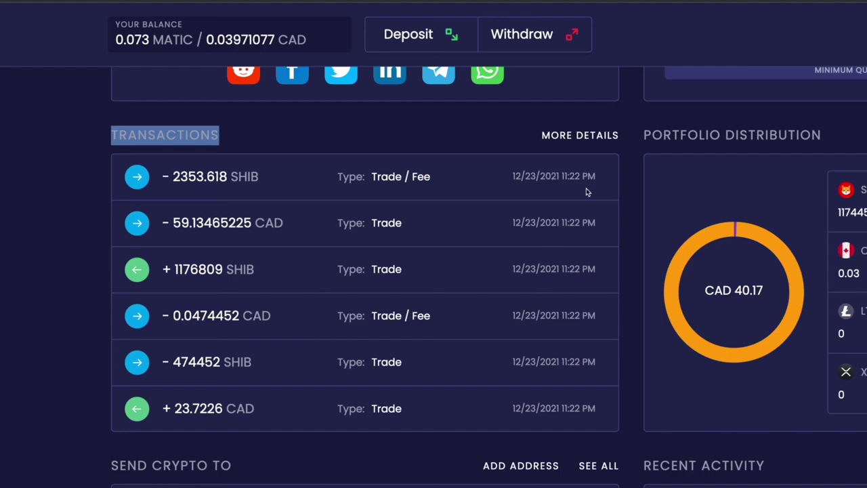
scroll(611, 215, down, 2)
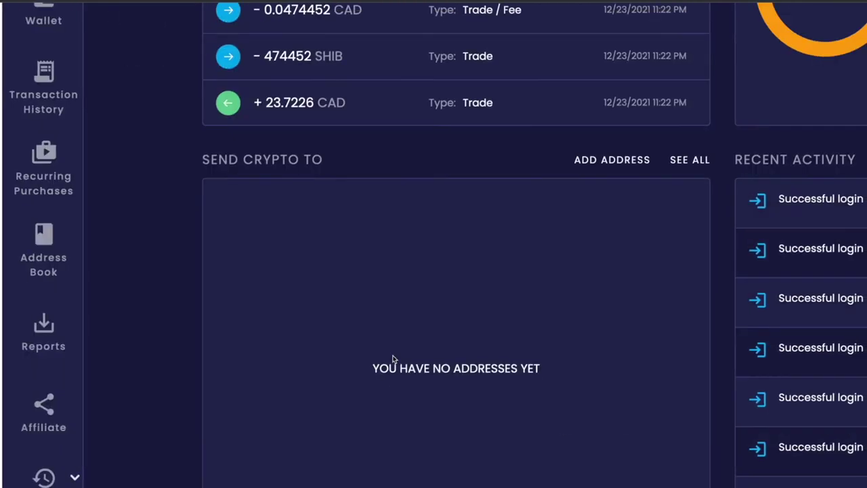
scroll(393, 359, up, 5)
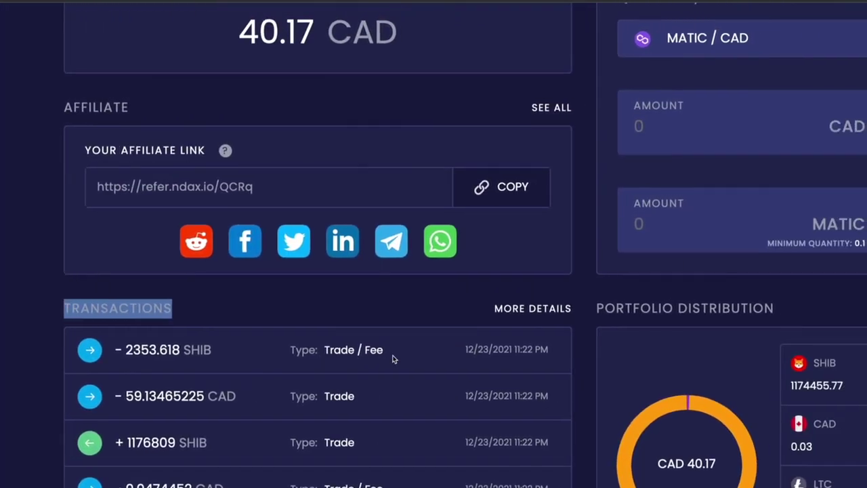
Open the full affiliate program details and examine the levels, stats, earnings and affiliate link sharing options.
click(548, 128)
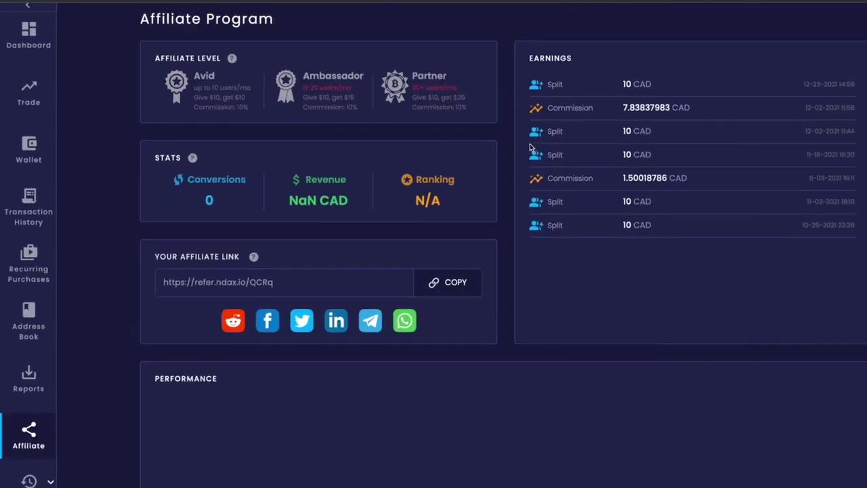
scroll(530, 147, up, 1)
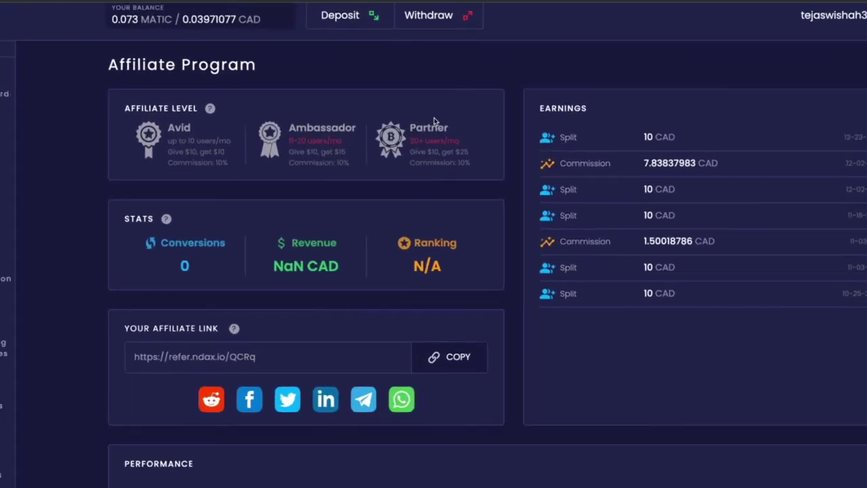
scroll(434, 121, down, 5)
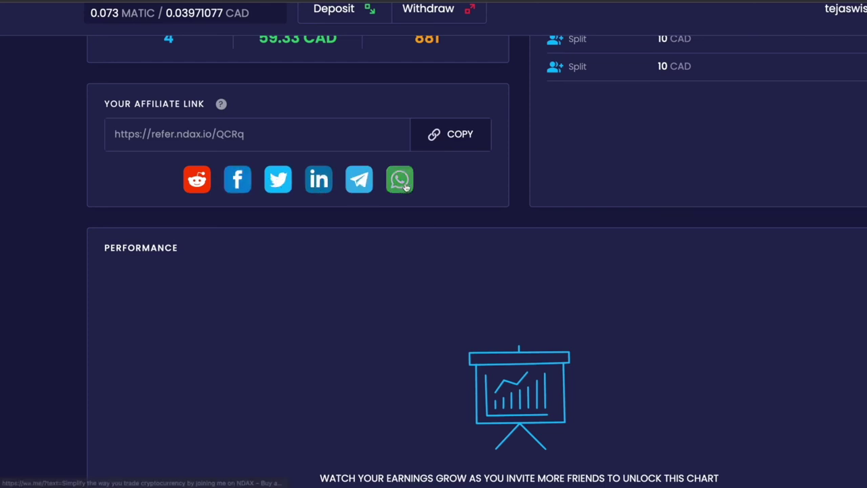
Examine the Avid affiliate level's referral reward and commission terms.
scroll(457, 183, up, 1)
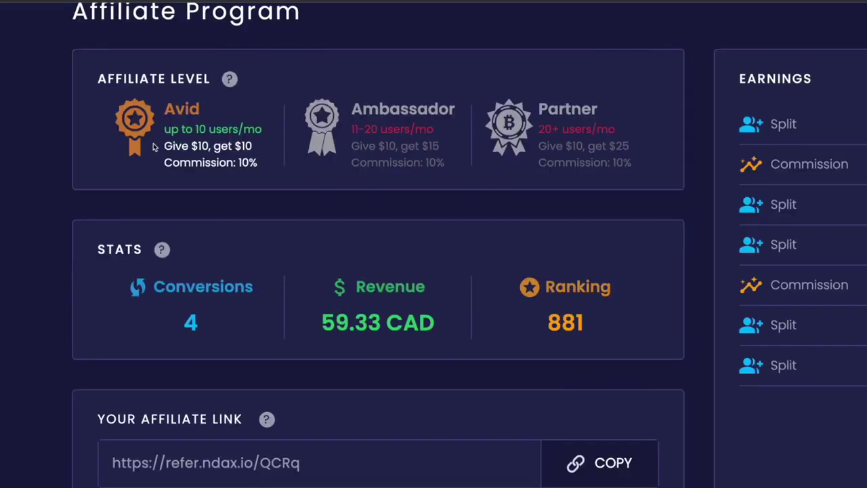
drag(165, 143, 248, 174)
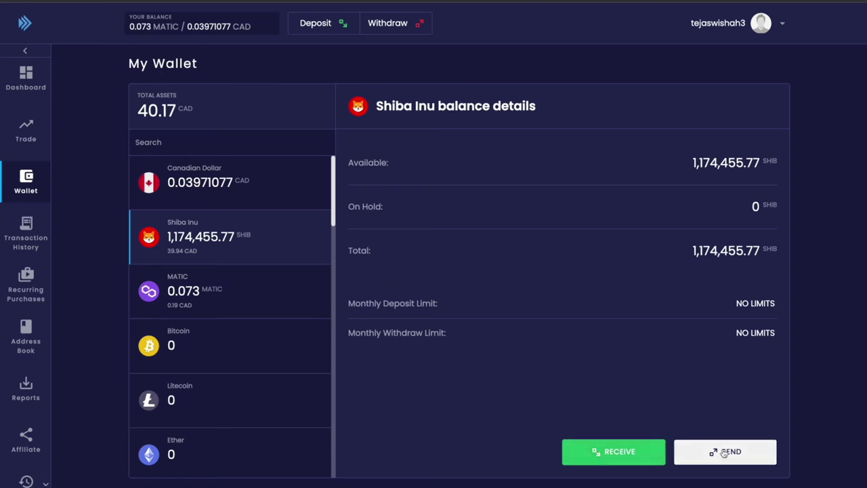
Open the form for sending MATIC to an external wallet over Ethereum (ERC20) and examine its address, amount and note fields.
click(267, 311)
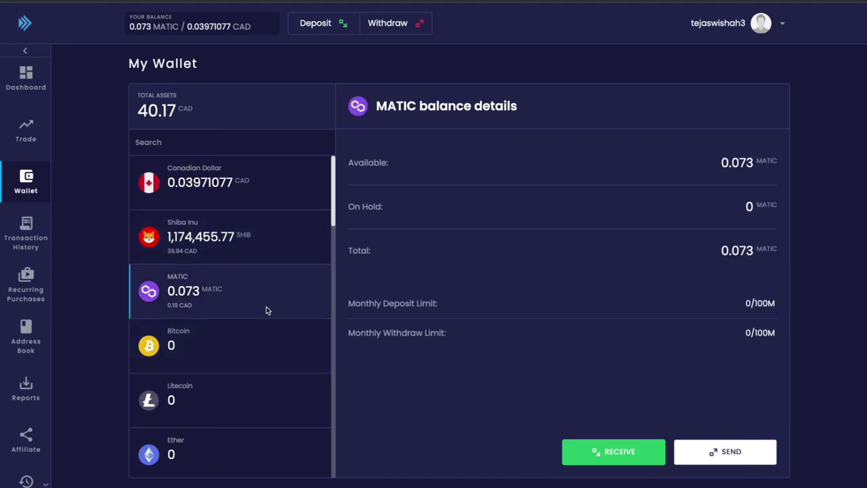
click(725, 451)
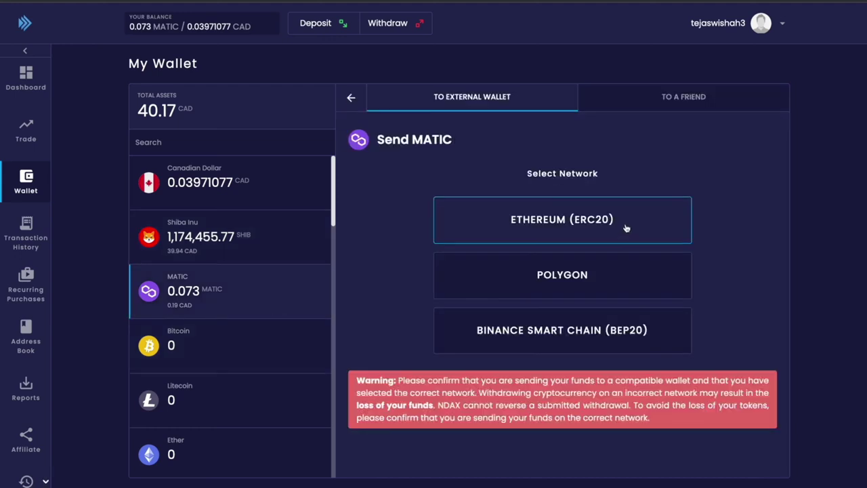
click(627, 228)
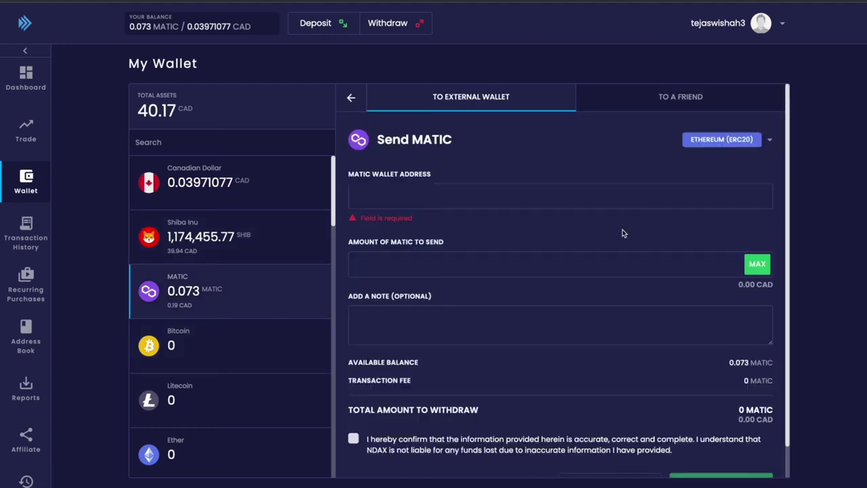
click(456, 196)
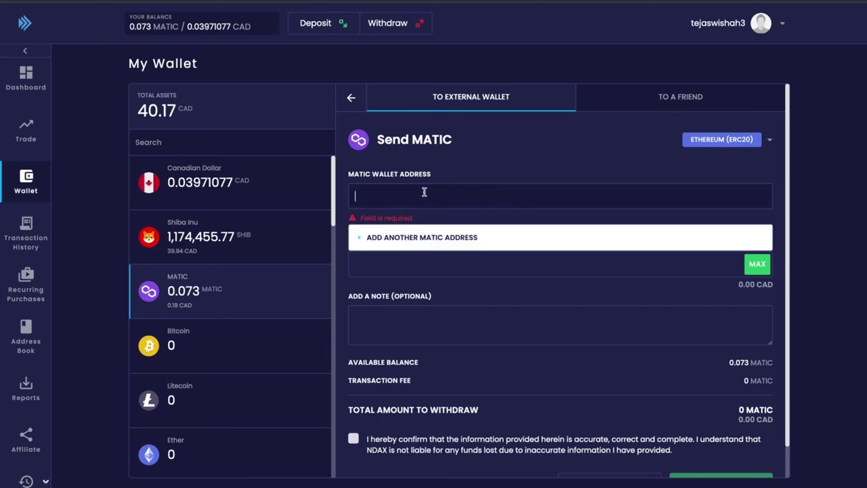
click(512, 158)
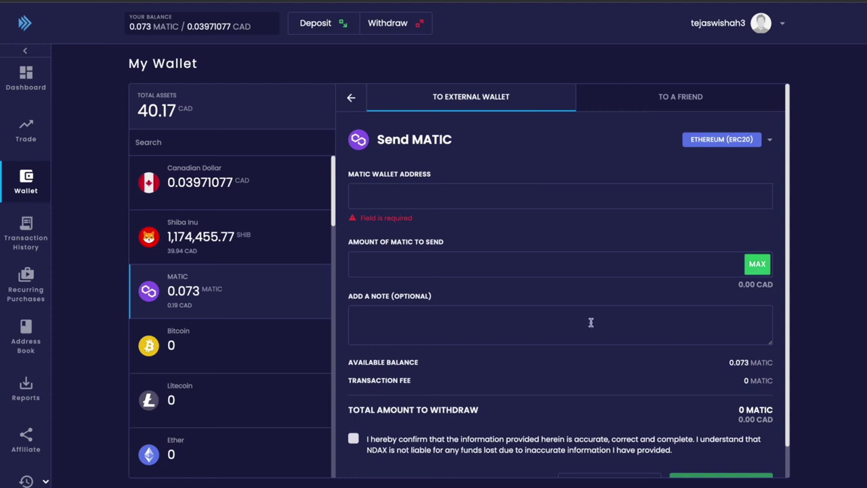
scroll(622, 322, down, 1)
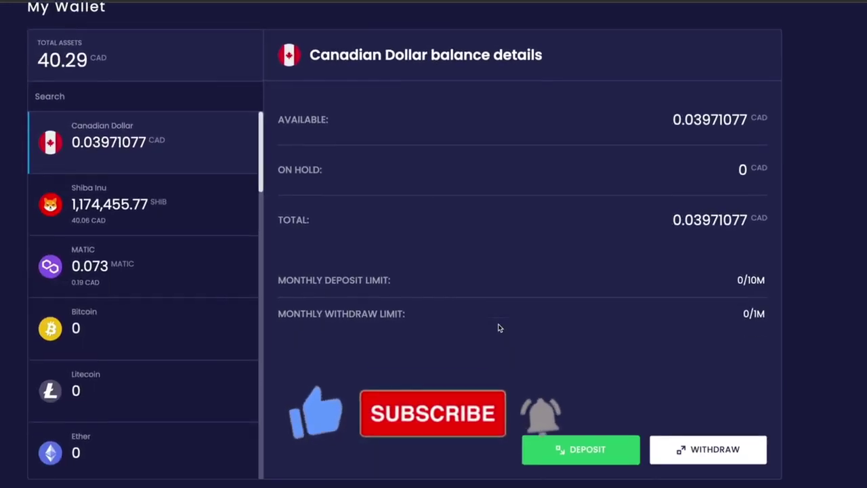
Review the Interac e-Transfer and wire transfer instructions for depositing Canadian Dollars, and close the deposit view.
click(541, 446)
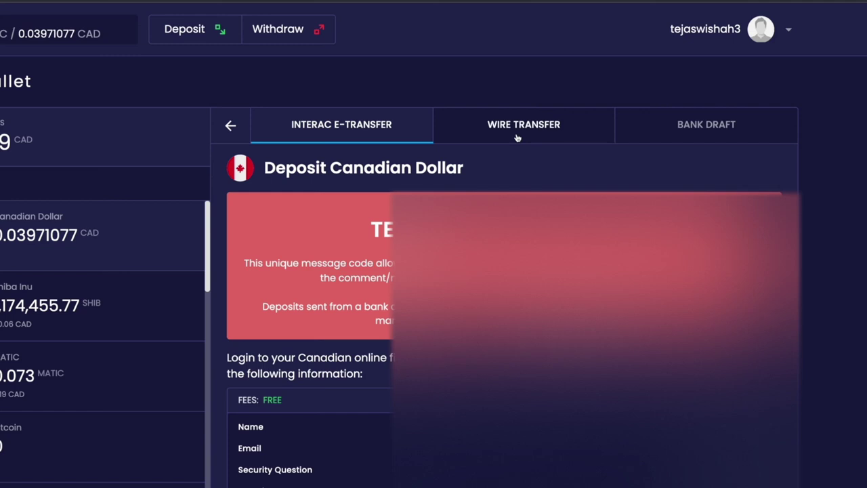
click(517, 137)
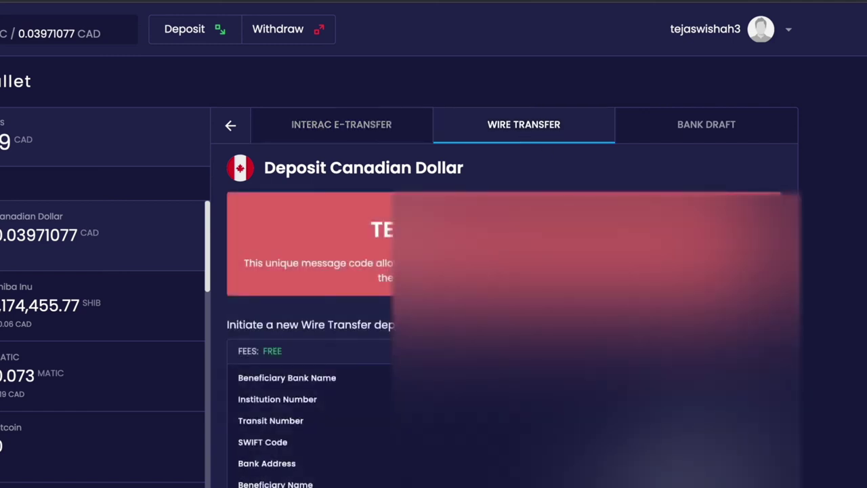
scroll(433, 271, down, 2)
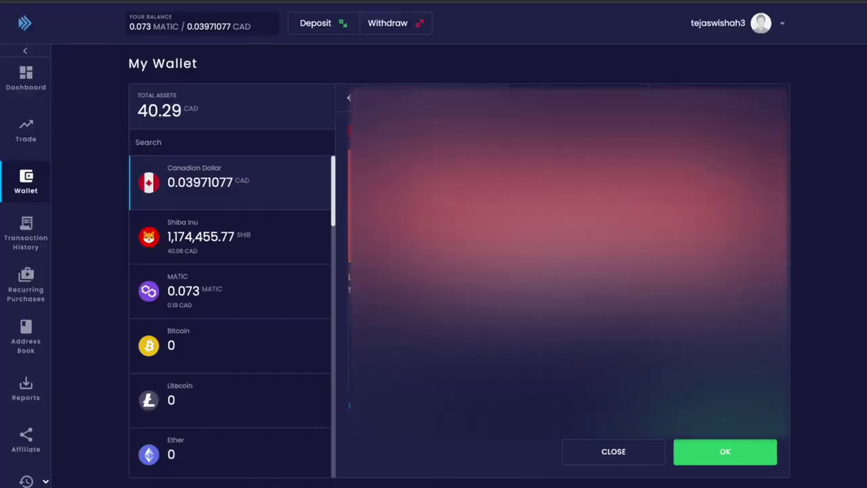
click(608, 452)
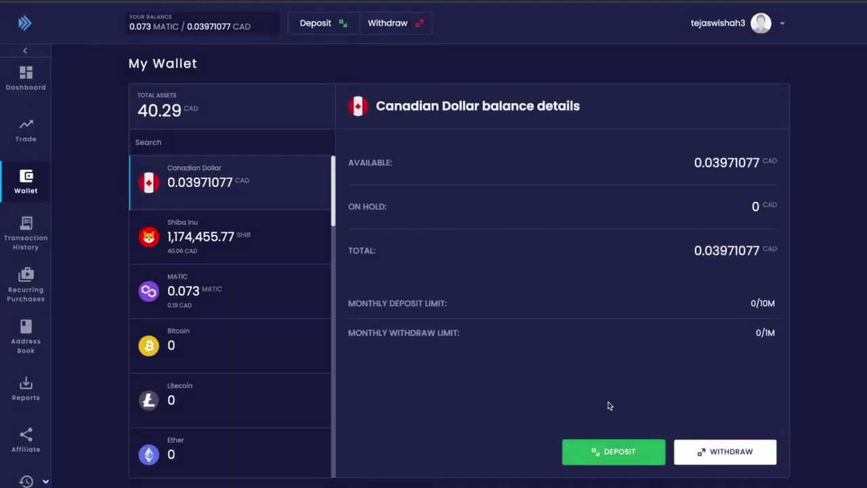
Open the Canadian Dollar withdrawal form and examine the EFT option's bank account choice, amount, note and transaction fee.
click(719, 452)
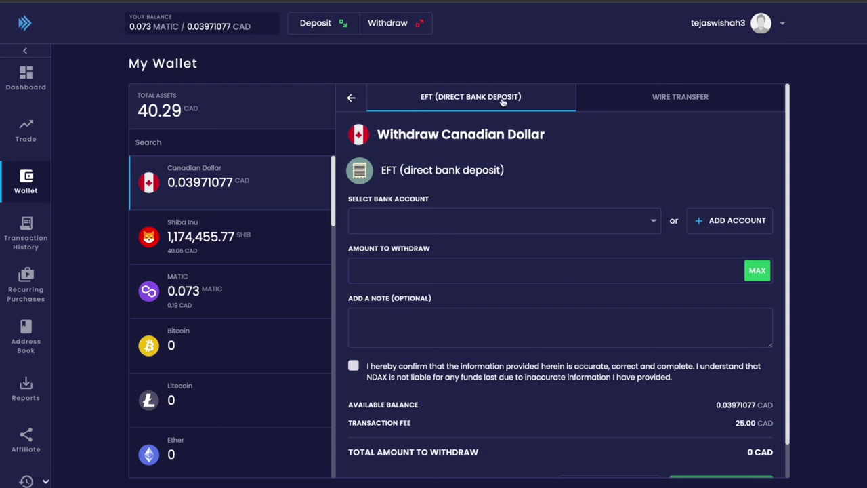
scroll(426, 273, down, 1)
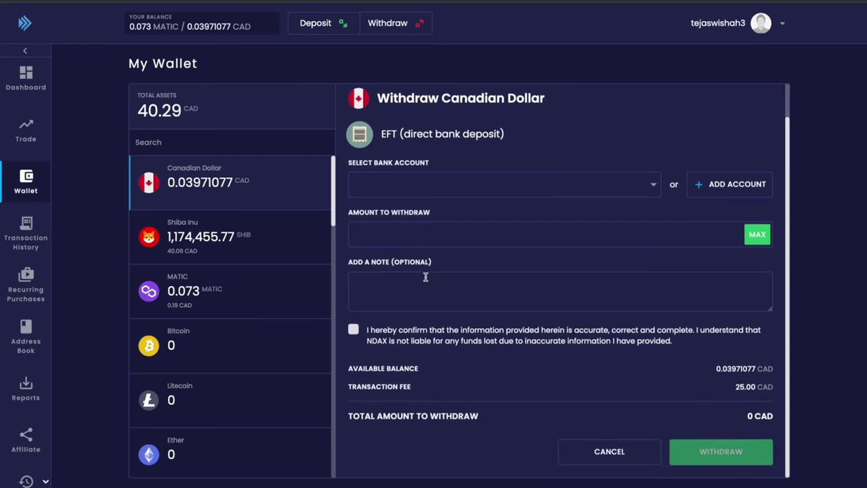
scroll(425, 276, up, 1)
scroll(426, 276, up, 1)
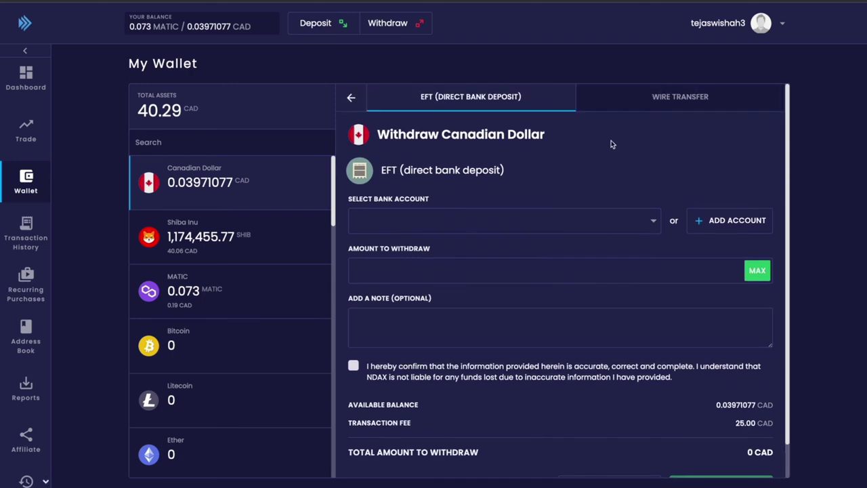
click(585, 231)
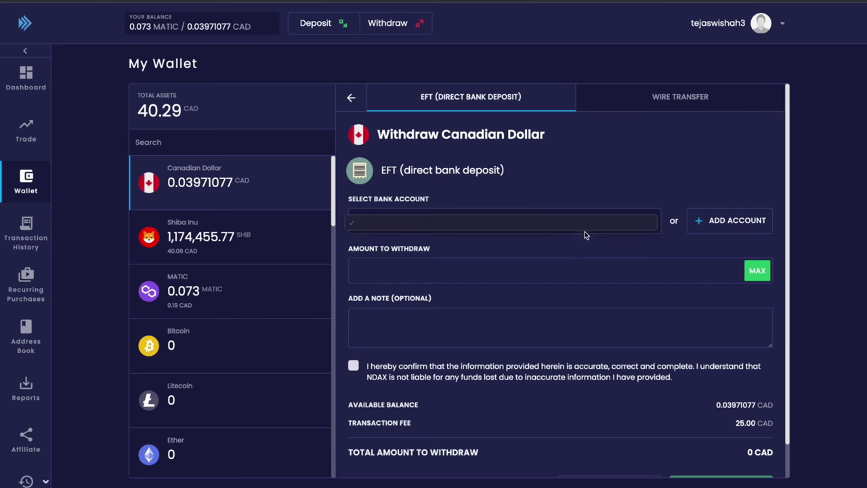
click(585, 235)
scroll(588, 214, down, 2)
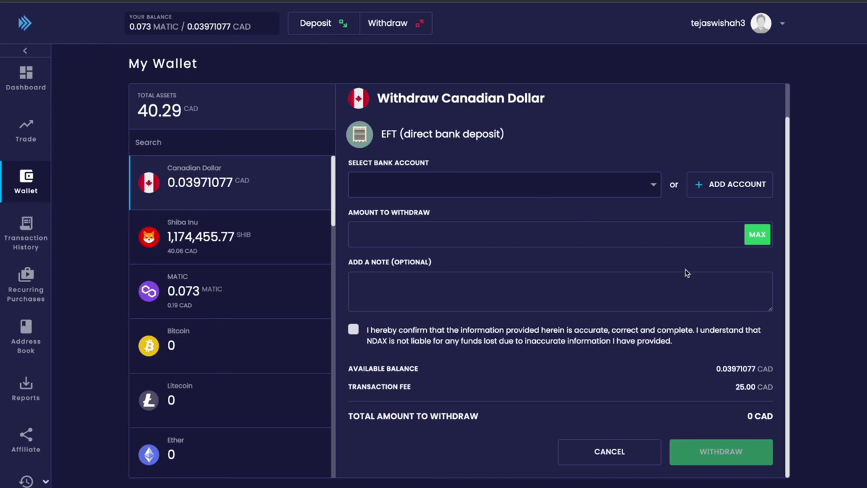
Compare the wire transfer withdrawal form with the EFT one and choose to add a bank account for EFT.
scroll(685, 272, up, 2)
click(683, 101)
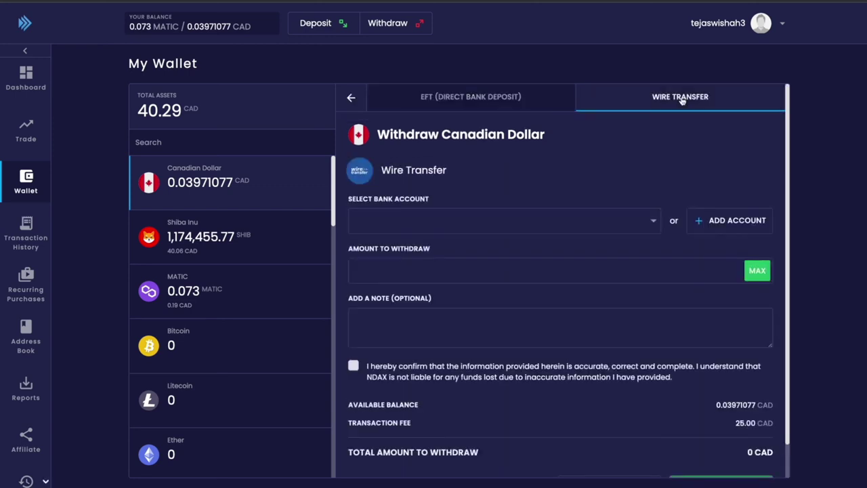
click(512, 107)
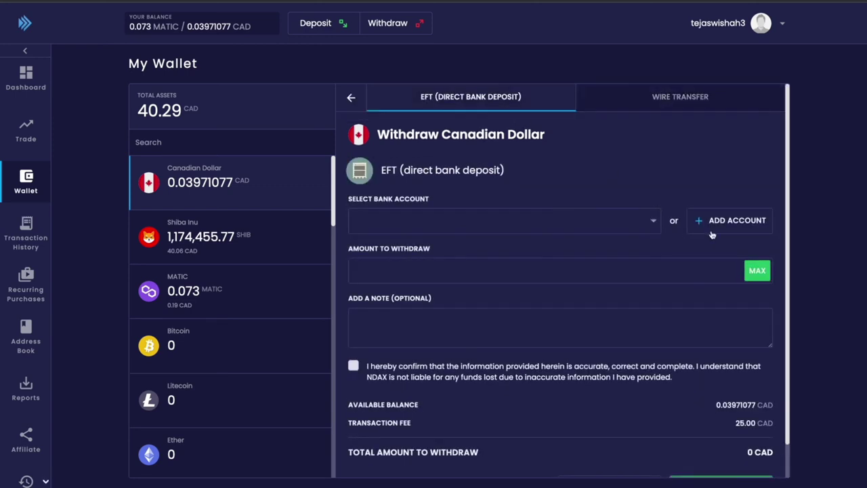
click(711, 232)
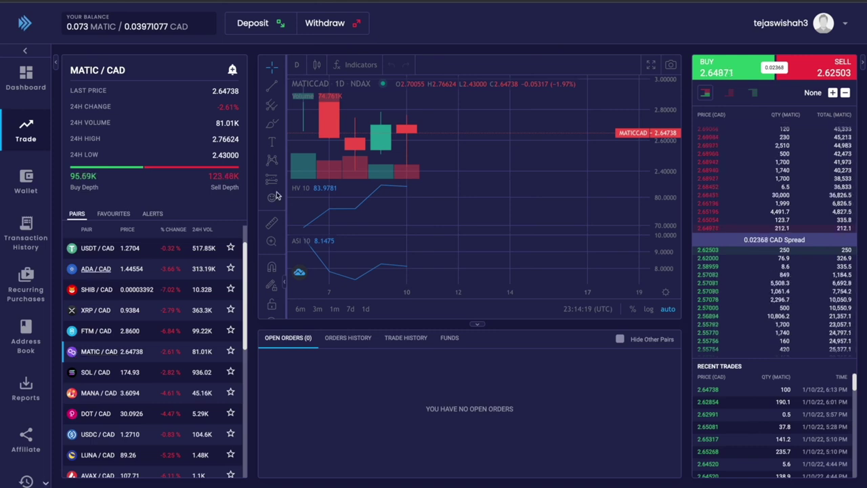
Browse the indicators available for the MATIC/CAD chart and examine its price history at different time scales.
click(360, 72)
scroll(420, 217, down, 3)
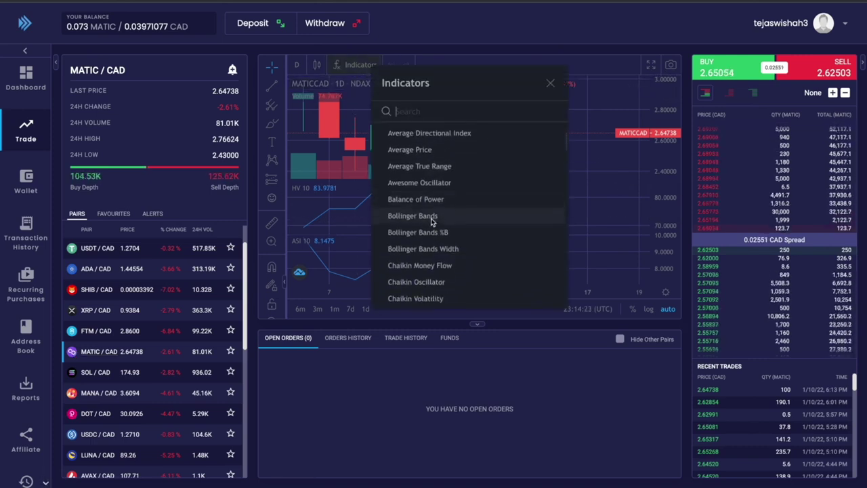
scroll(432, 223, up, 2)
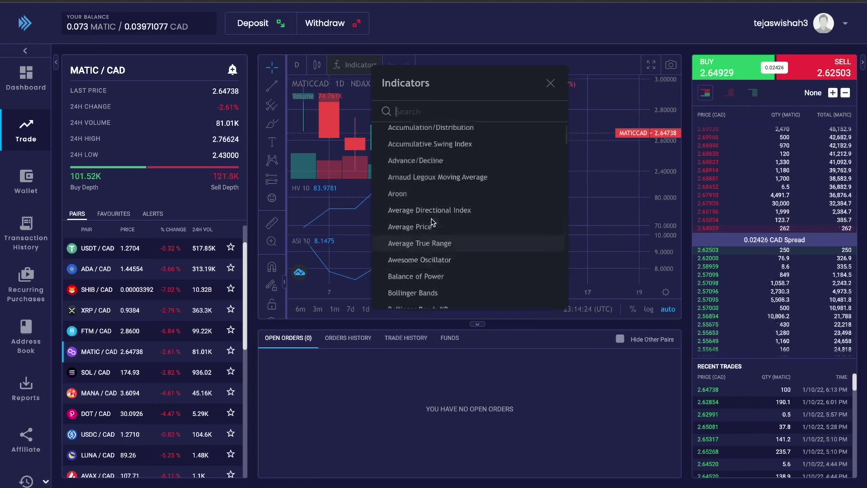
click(551, 83)
scroll(419, 180, down, 5)
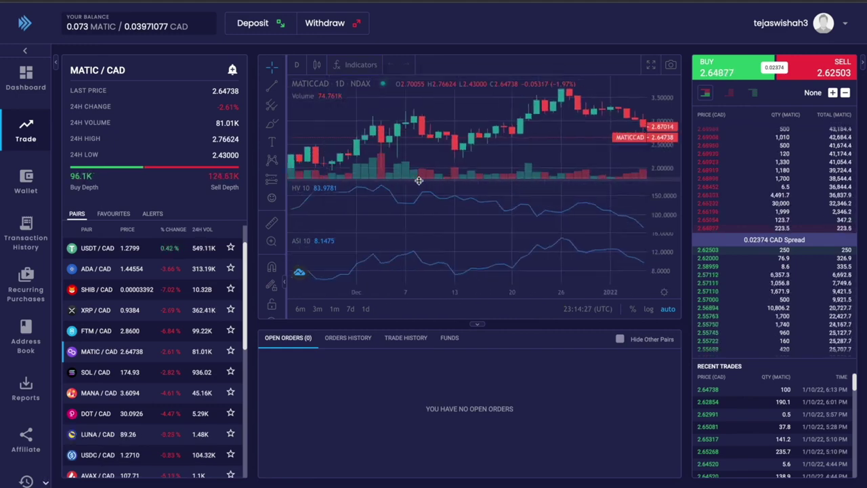
scroll(418, 181, up, 5)
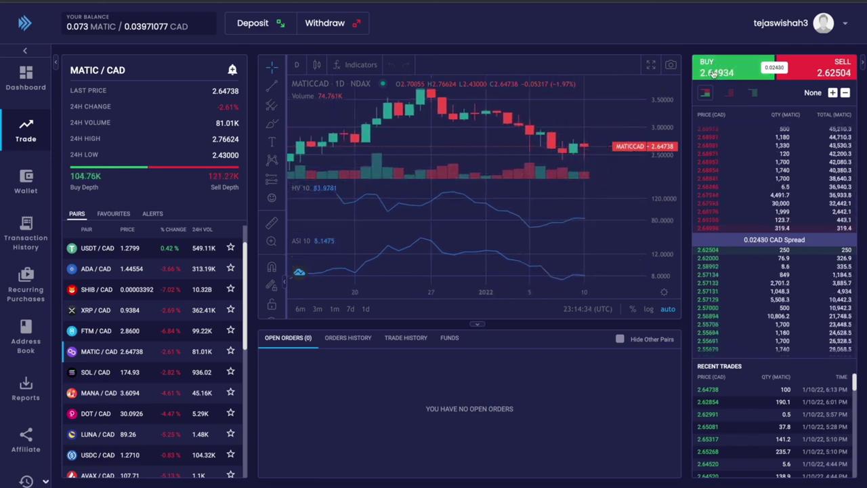
Open a MATIC/CAD market buy order with a size of 100 CAD and examine its market price, fees and received amount.
click(713, 73)
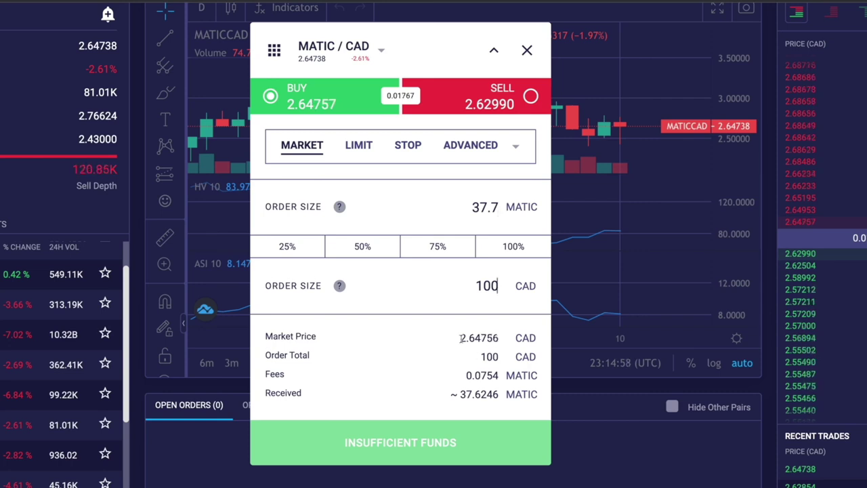
drag(459, 337, 506, 375)
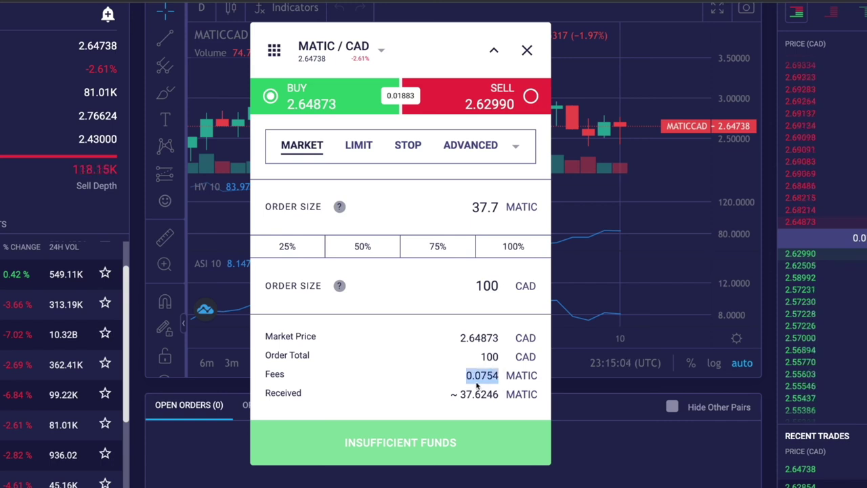
click(503, 382)
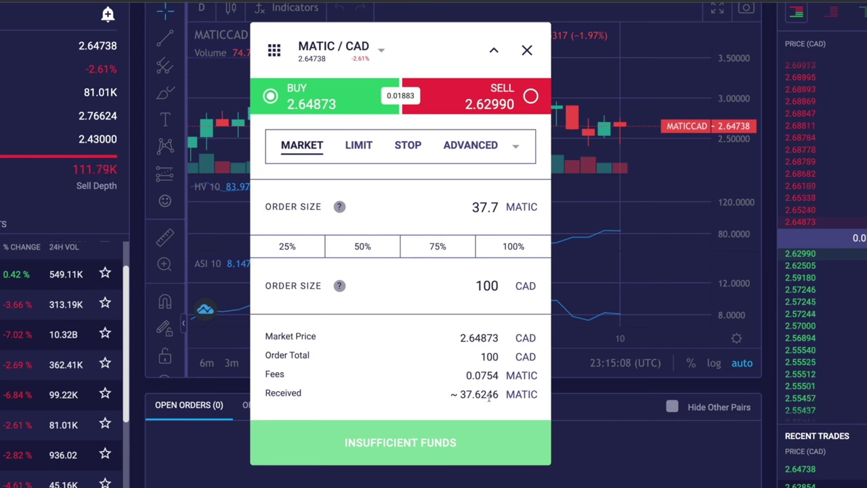
drag(461, 396, 517, 404)
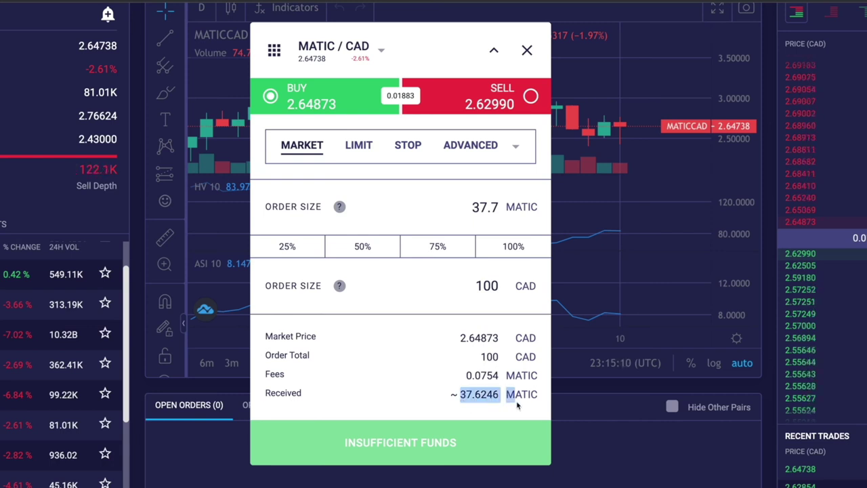
click(513, 405)
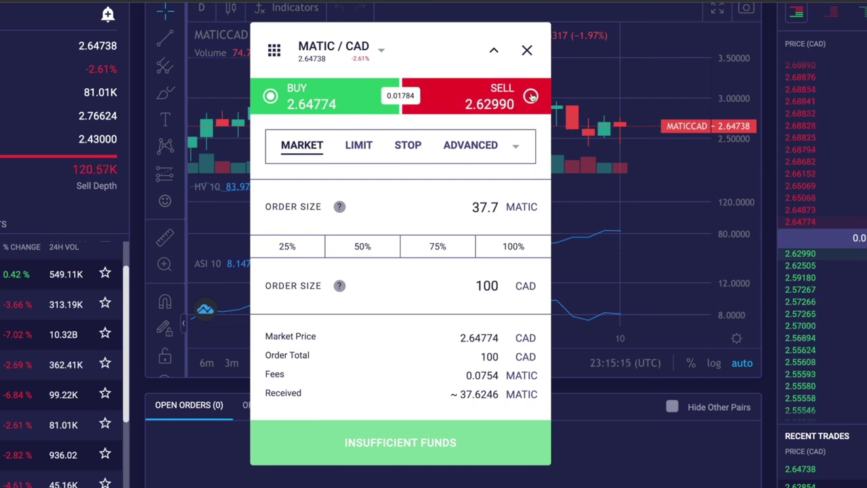
Switch the order to a sell and change its trading pair to SHIB/CAD.
click(529, 114)
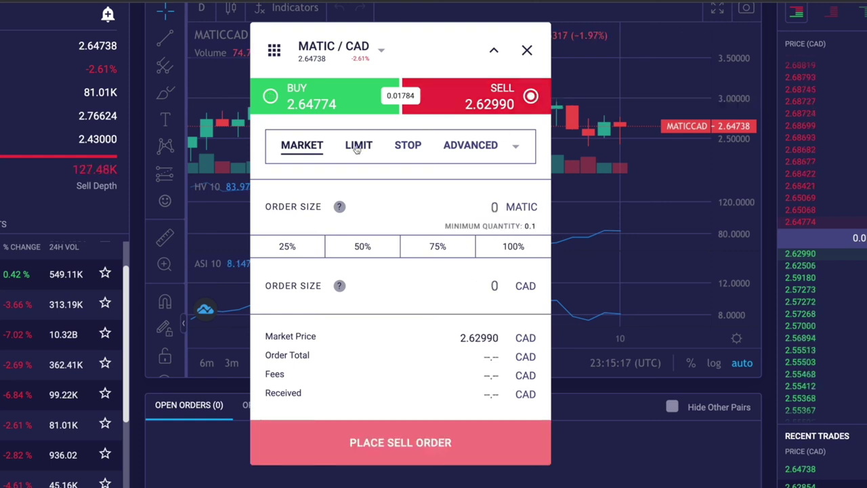
click(380, 50)
text(shib)
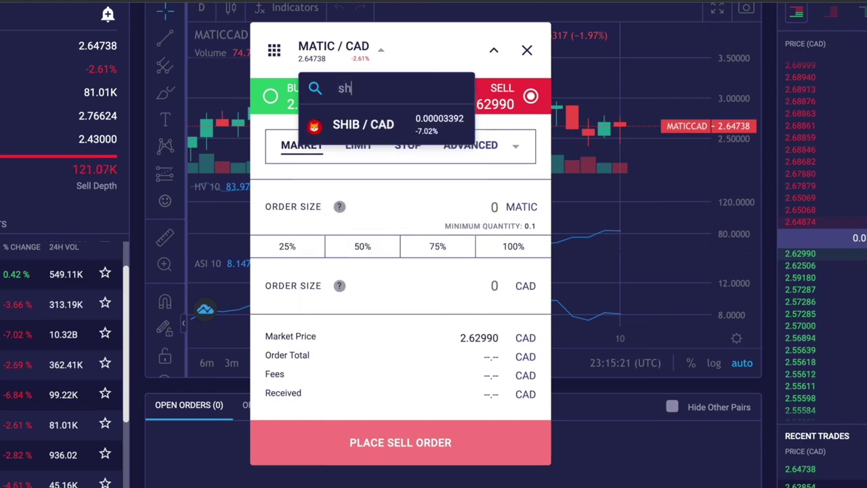
click(343, 117)
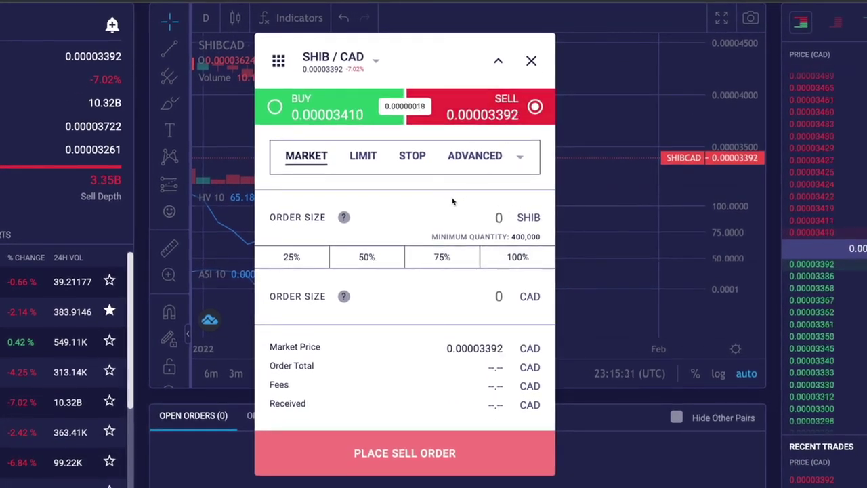
Try 75% and 50% of the SHIB balance as the market sell order's size and settle on 100%.
click(512, 264)
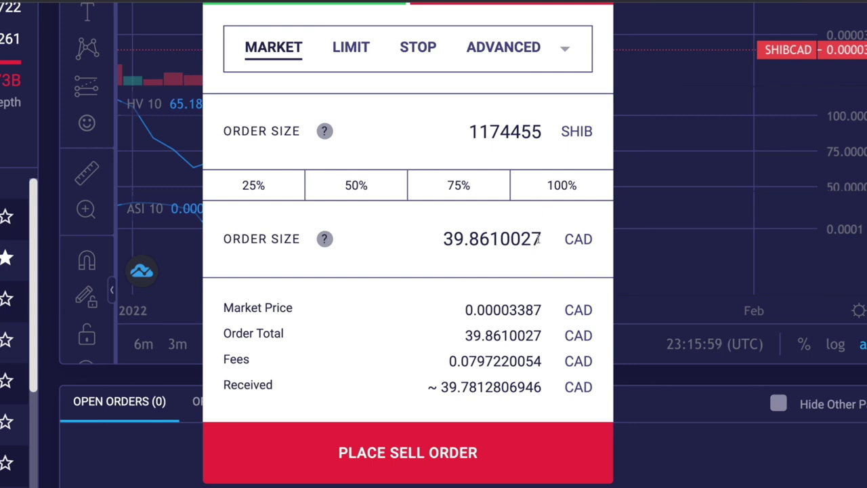
click(484, 188)
click(398, 191)
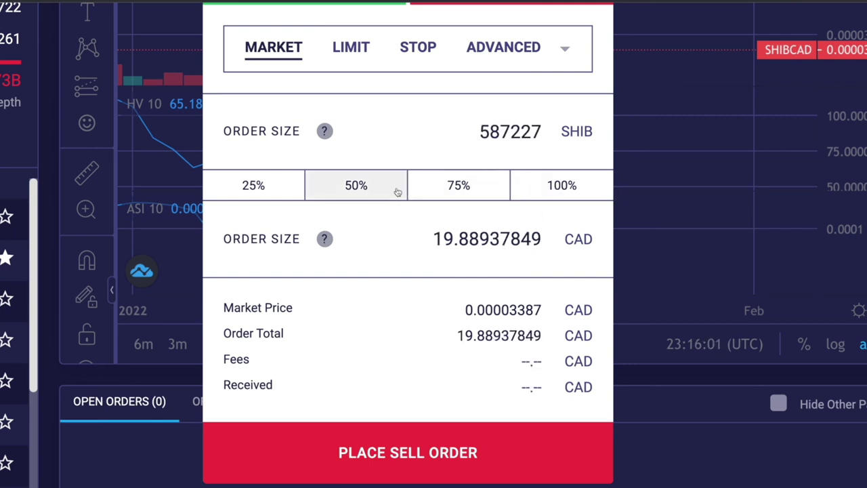
click(564, 188)
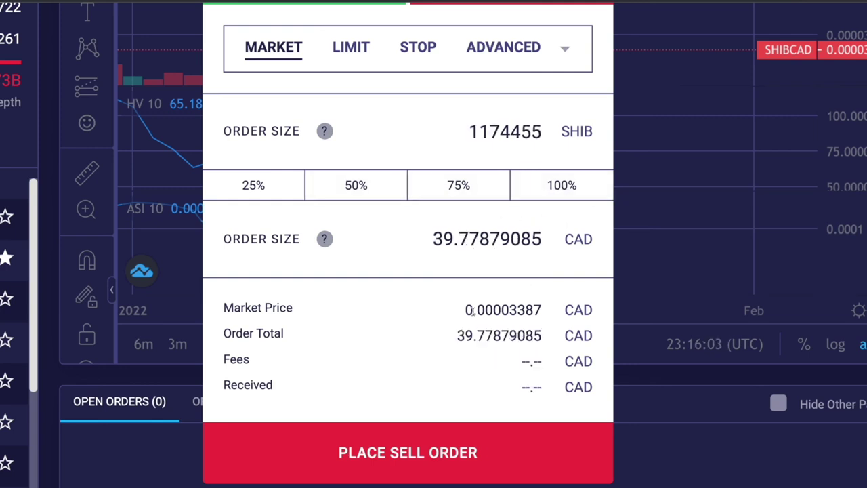
Examine the market price and order total of the SHIB market sell order for the full balance.
drag(466, 310, 547, 316)
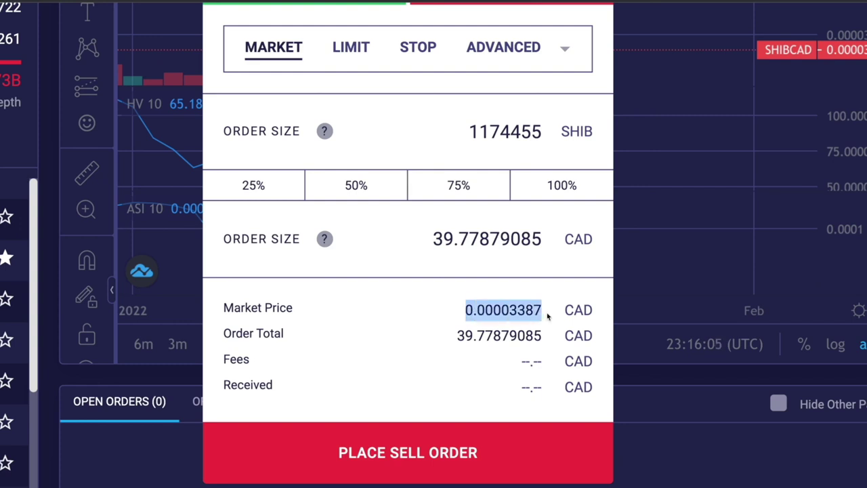
drag(460, 336, 553, 350)
click(551, 354)
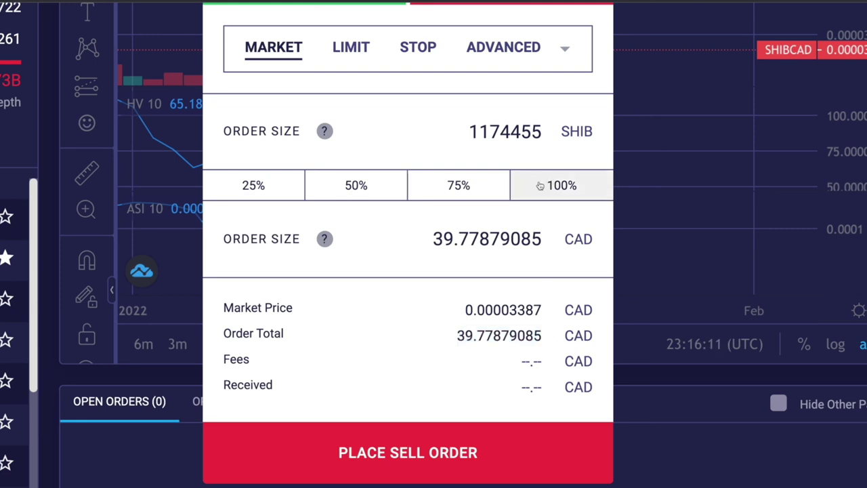
click(494, 187)
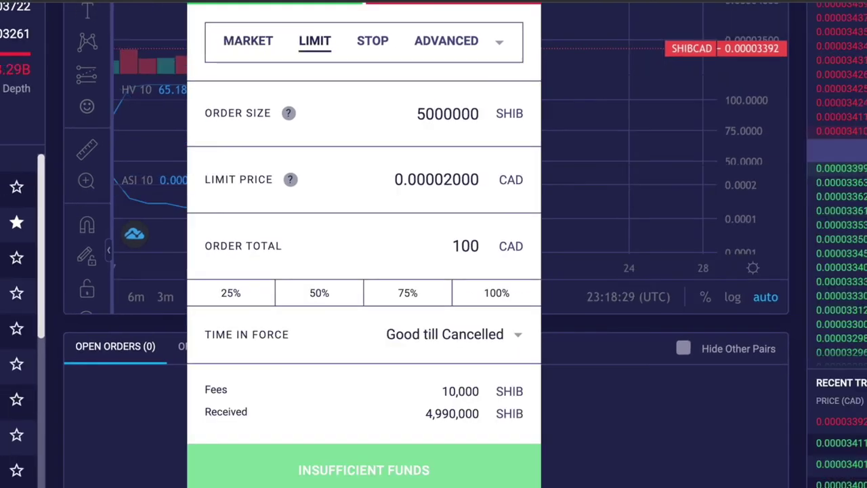
Try an order total of 1000 CAD for the SHIB/CAD limit buy order, restore 100 CAD, and examine the limit price.
text(0)
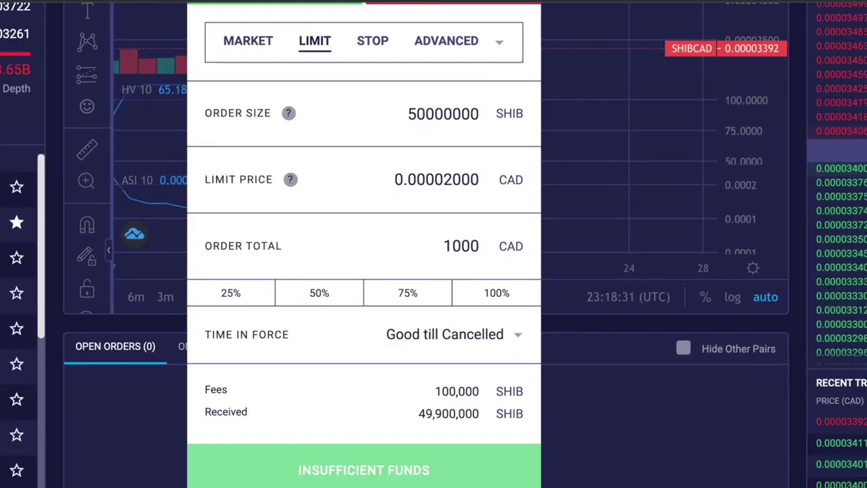
key(BackSpace)
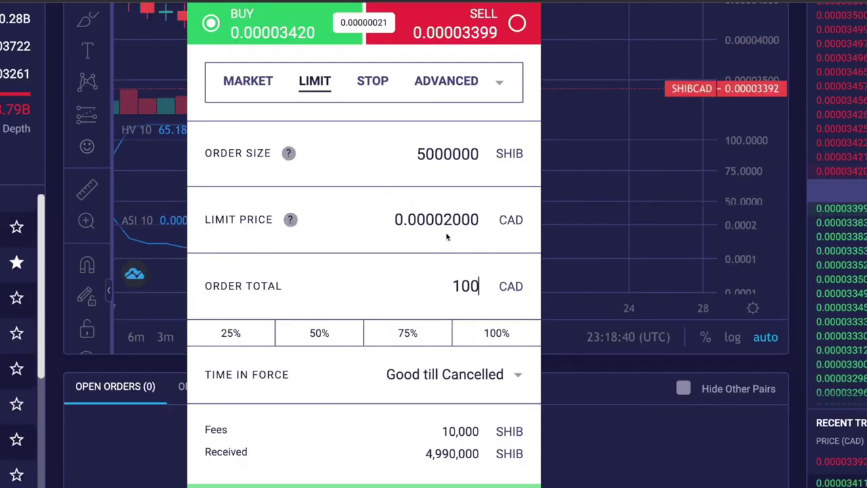
click(447, 231)
double_click(447, 230)
key(Home)
double_click(474, 246)
click(399, 245)
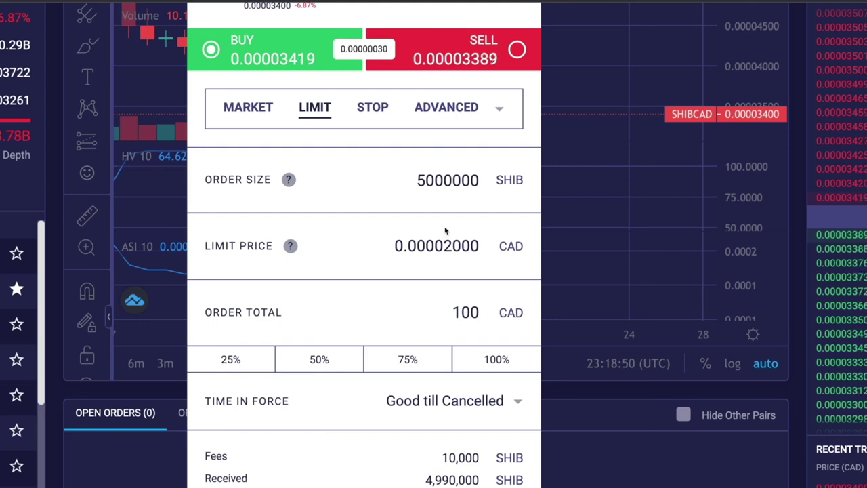
Review the time-in-force options for the SHIB/CAD limit buy order and choose Good till Cancelled.
scroll(397, 232, down, 3)
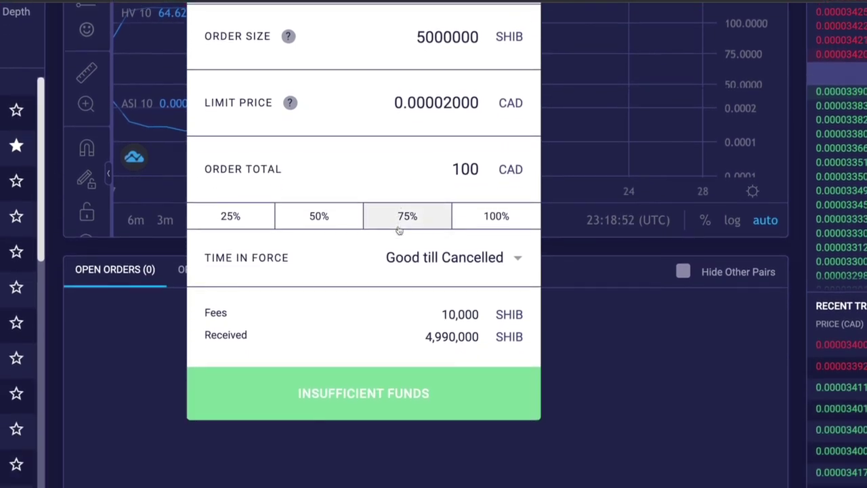
click(441, 261)
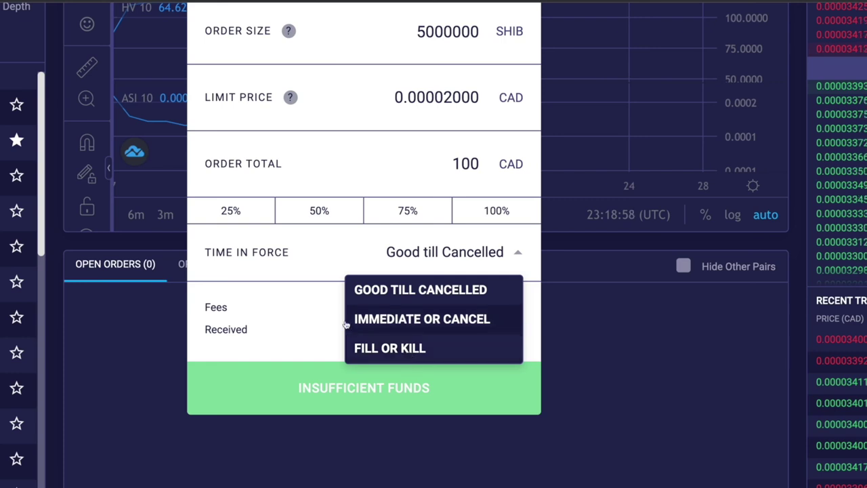
click(397, 290)
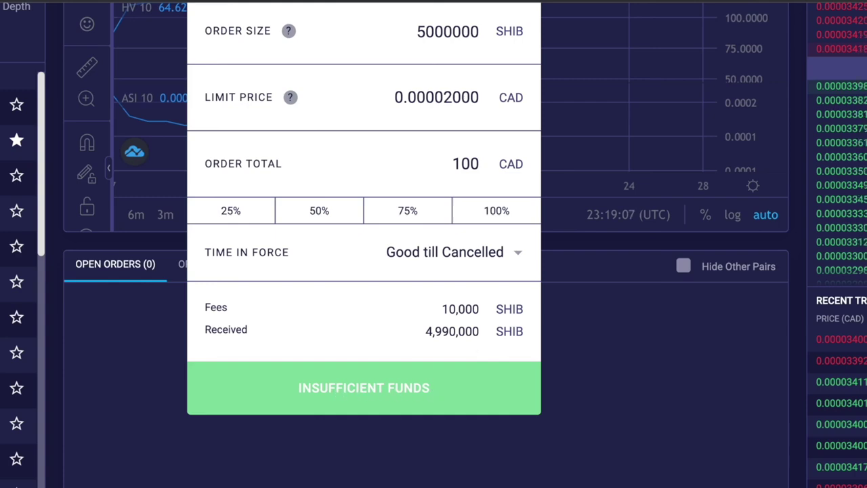
Switch the SHIB/CAD limit order to a sell and set its limit price to 0.00009000 CAD.
scroll(373, 333, up, 3)
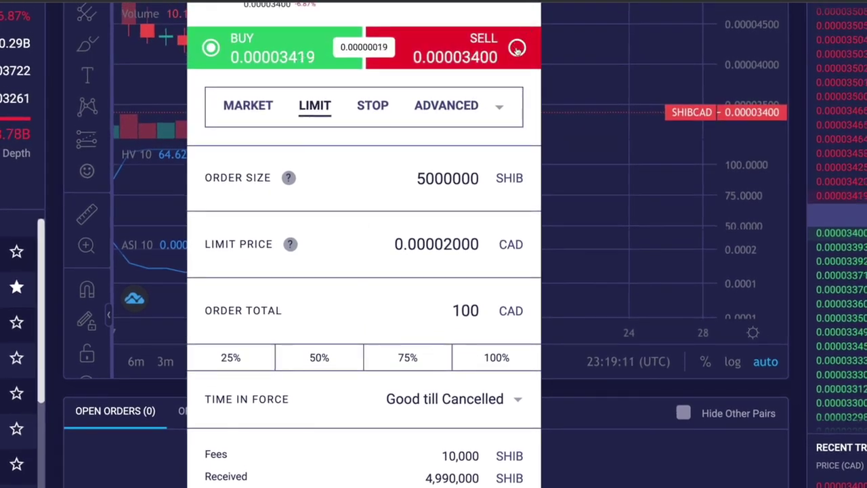
click(517, 49)
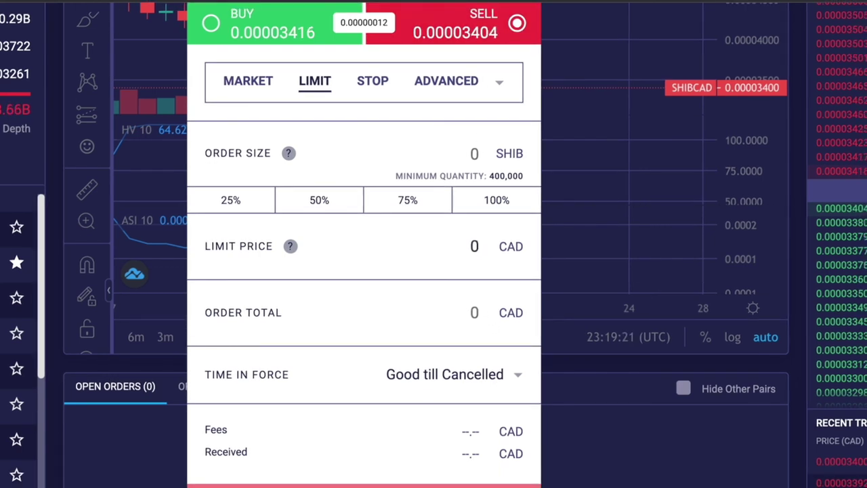
text(.00009)
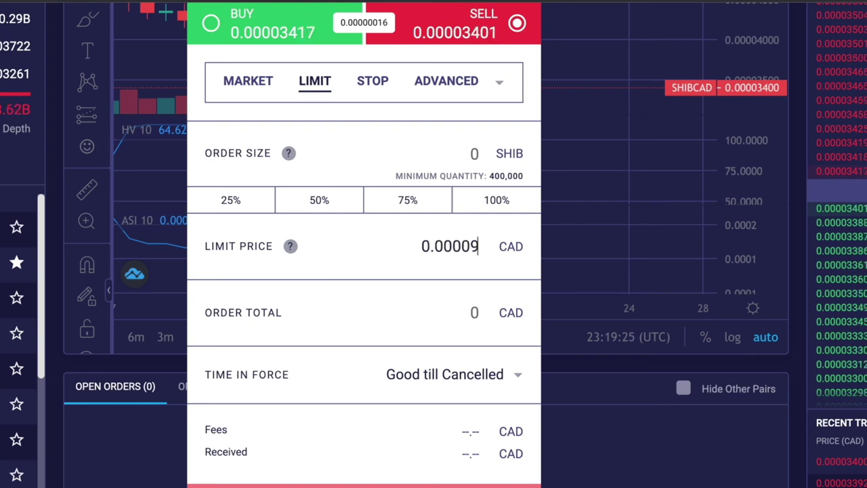
text(000)
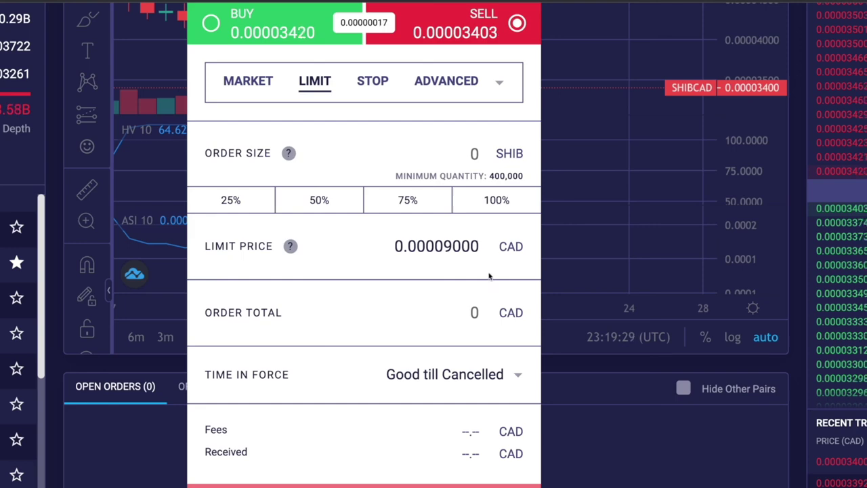
Try an order total of 20 CAD for the SHIB/CAD limit sell order and replace it with 100 CAD.
click(478, 311)
scroll(477, 317, down, 1)
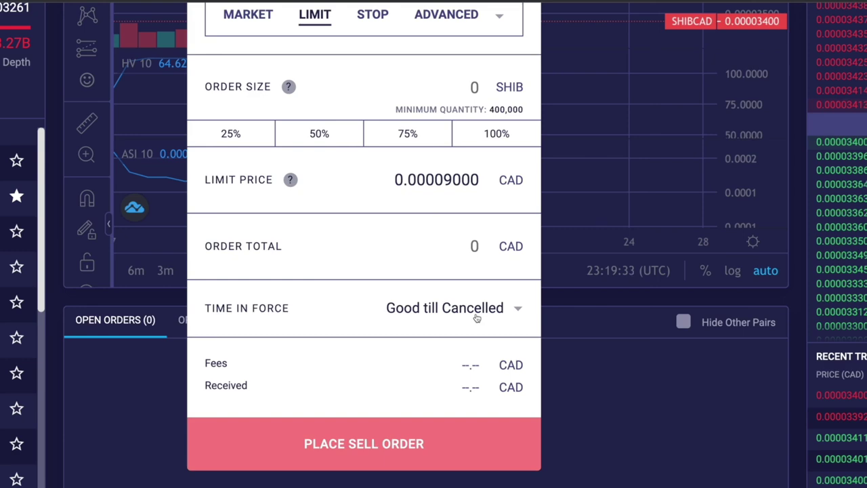
scroll(477, 317, up, 1)
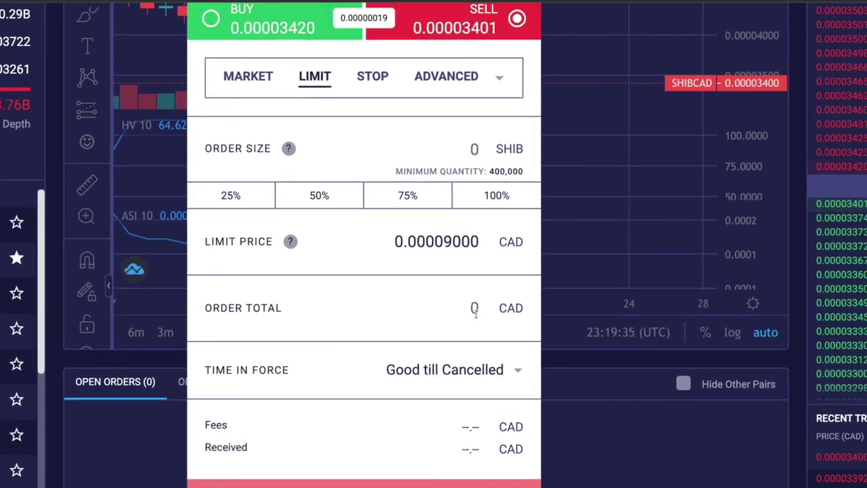
text(20)
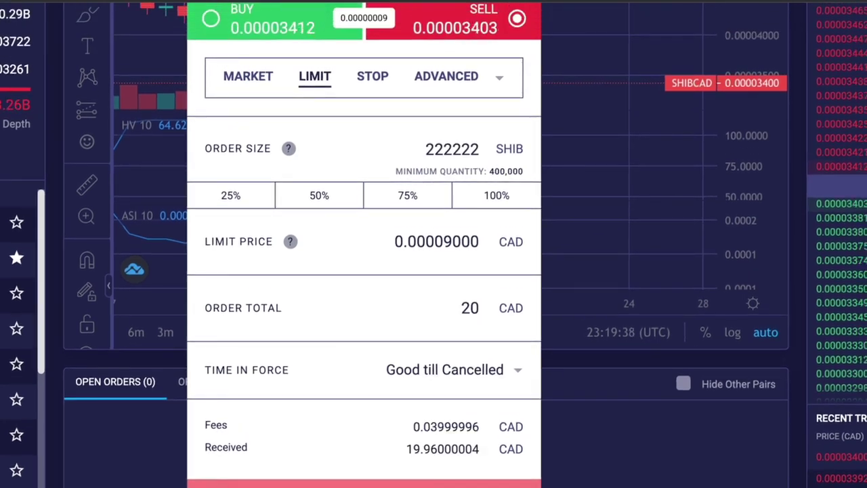
key(BackSpace)
key(BackSpace)
text(100)
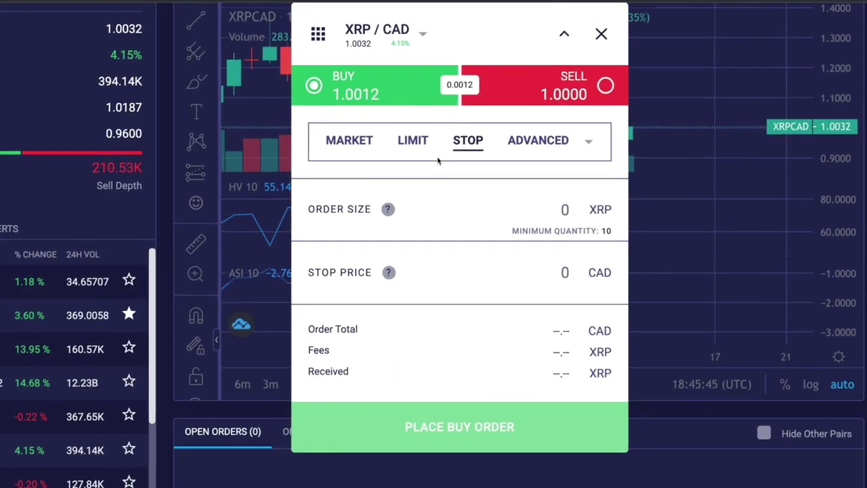
Fill in the XRP/CAD stop buy order with a size of 100 XRP and a stop price of 2 CAD.
scroll(565, 209, up, 1)
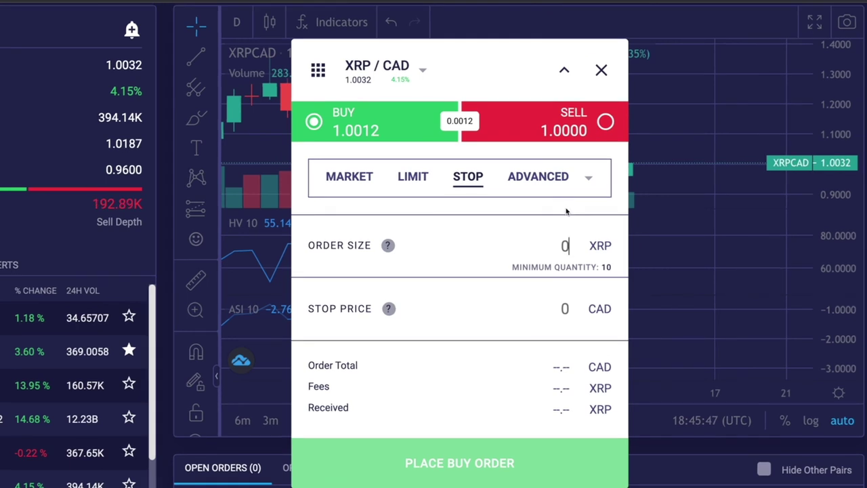
click(562, 245)
text(10)
scroll(566, 210, down, 1)
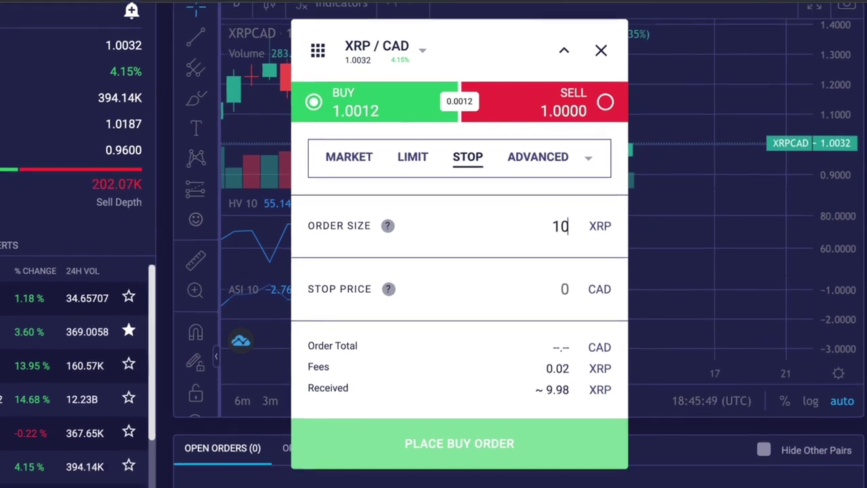
text(0)
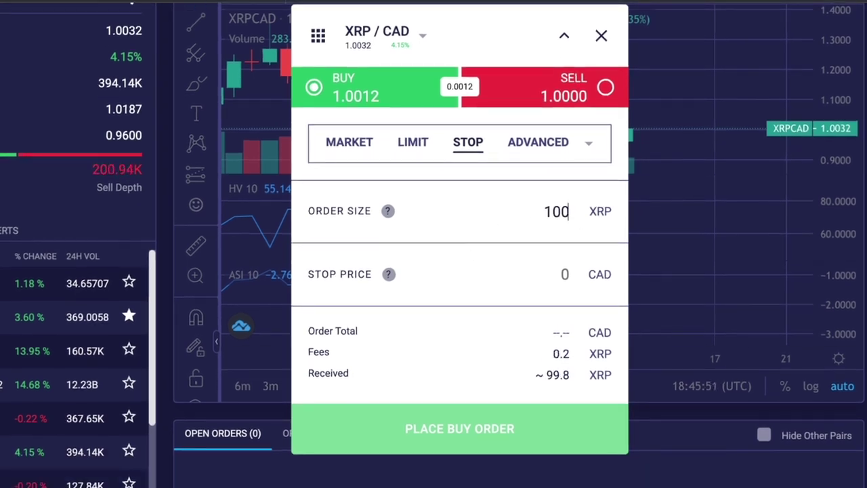
mouse_move(391, 278)
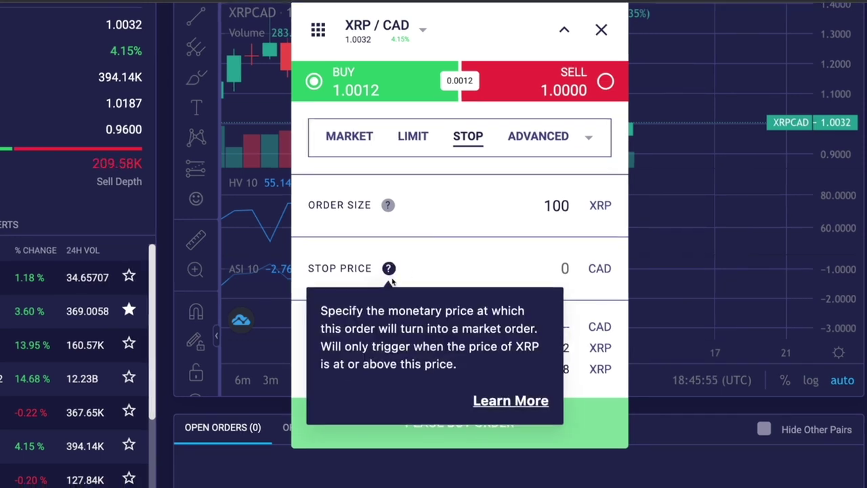
click(566, 269)
text(2)
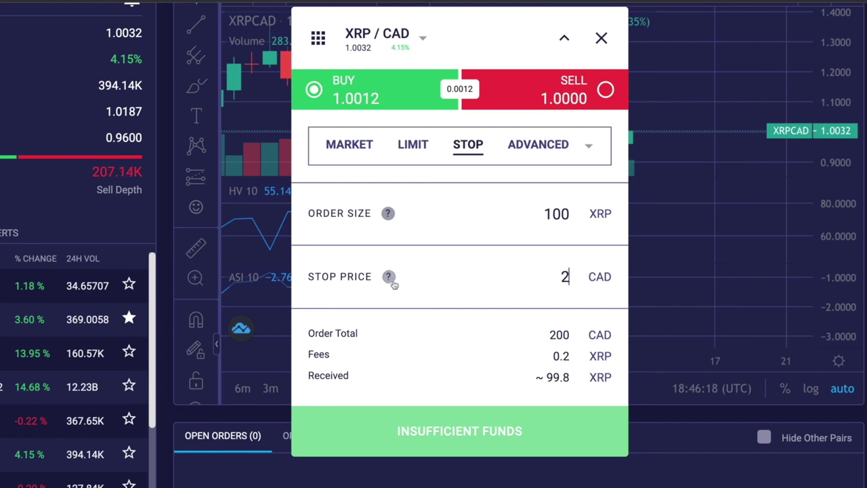
Switch the XRP/CAD stop order to a sell with a size of 100 XRP and a stop price of 0.50 CAD.
click(605, 91)
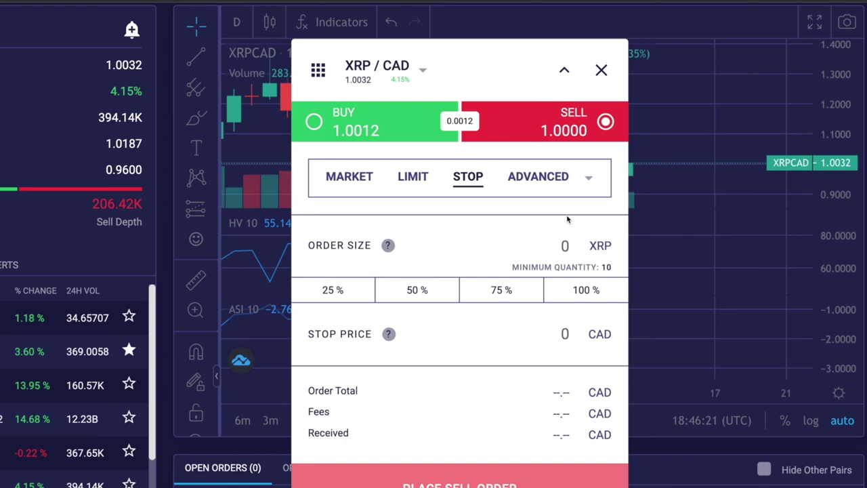
text(10)
text(0)
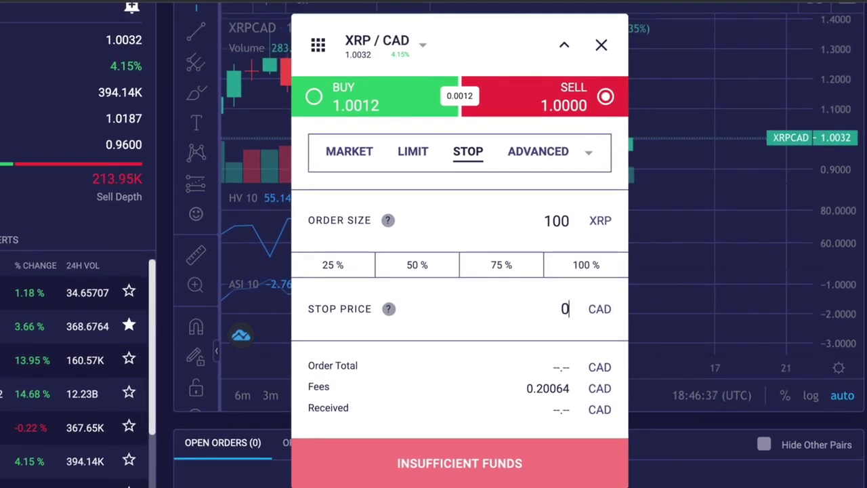
text(.50)
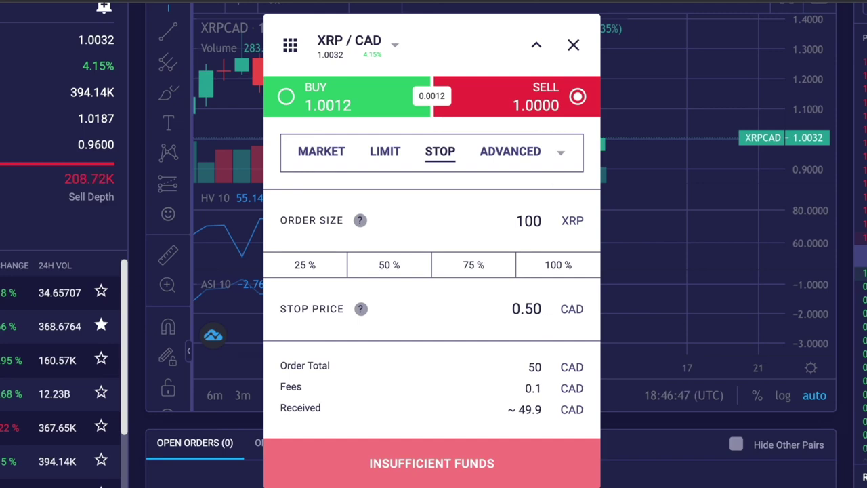
Start a new price movement alert for SHIBCAD and set its alert type to Every time.
mouse_move(290, 257)
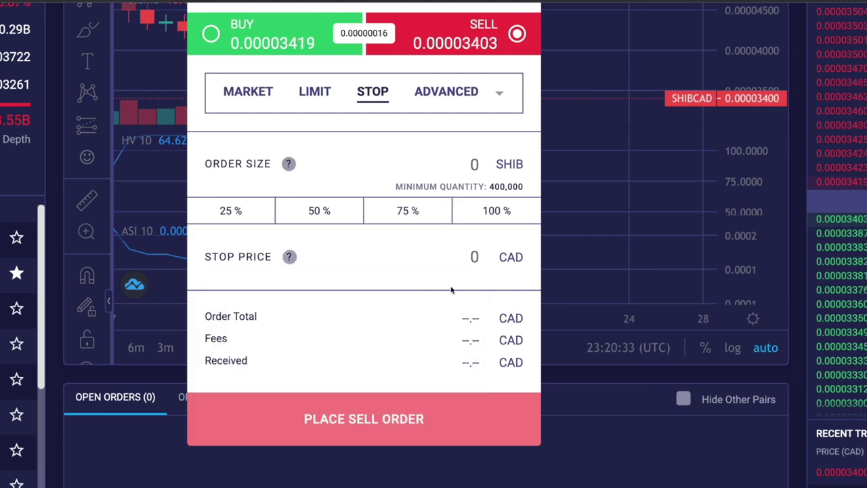
scroll(451, 290, up, 1)
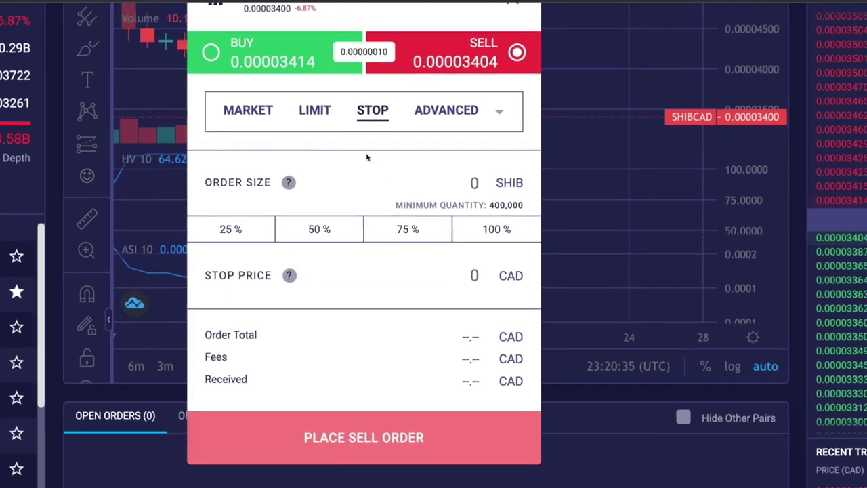
scroll(367, 157, up, 1)
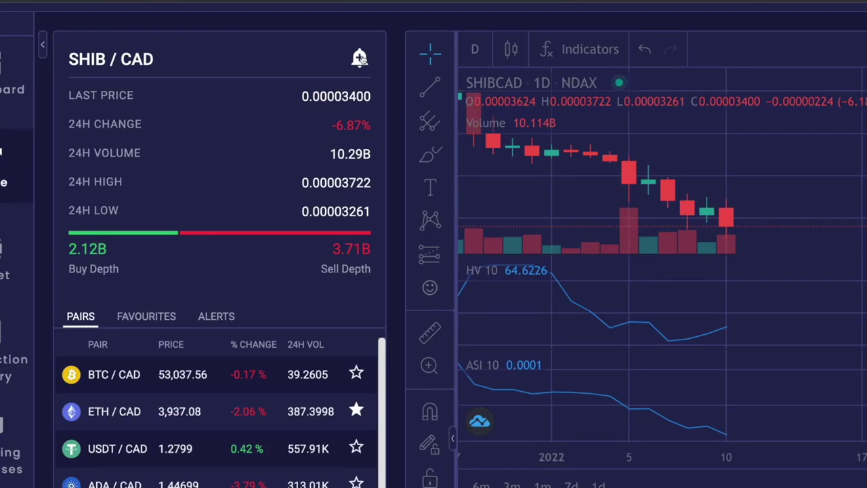
click(359, 57)
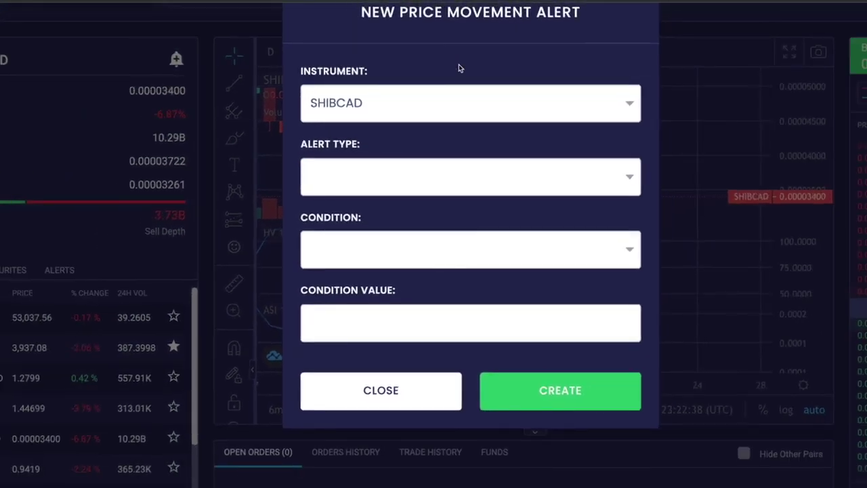
click(413, 110)
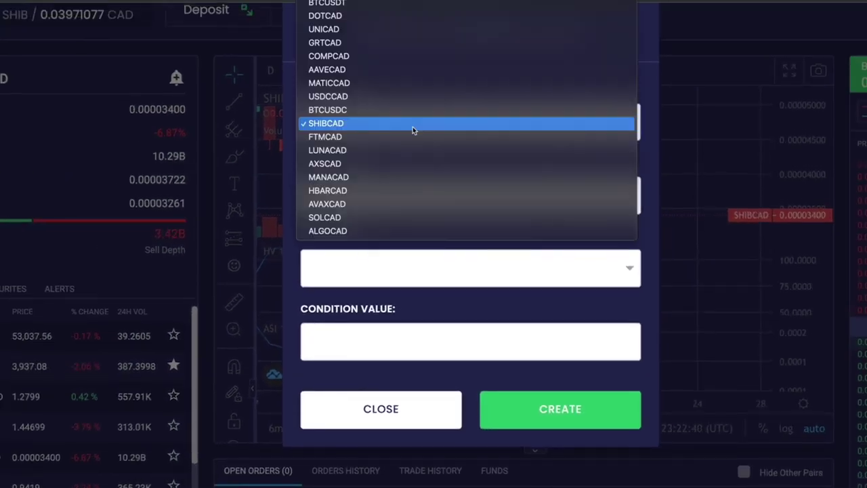
click(412, 127)
click(385, 198)
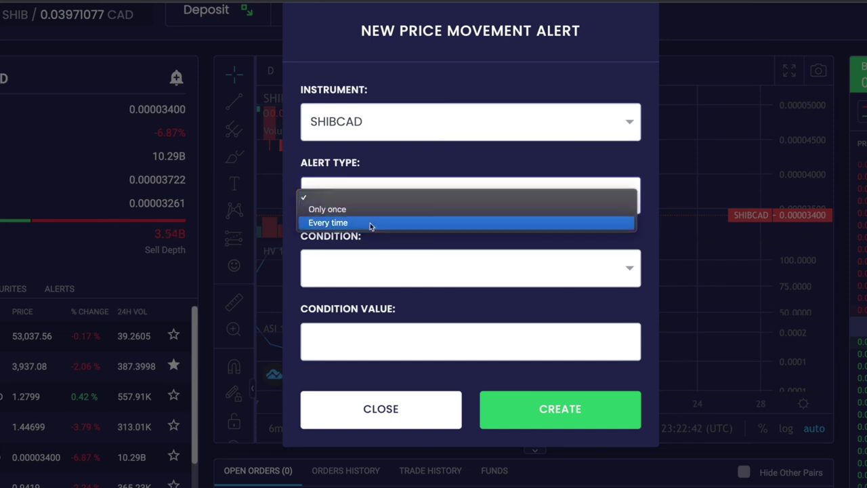
click(371, 223)
Set the alert's condition to Price greater than 0.00005000 and create the alert.
click(382, 271)
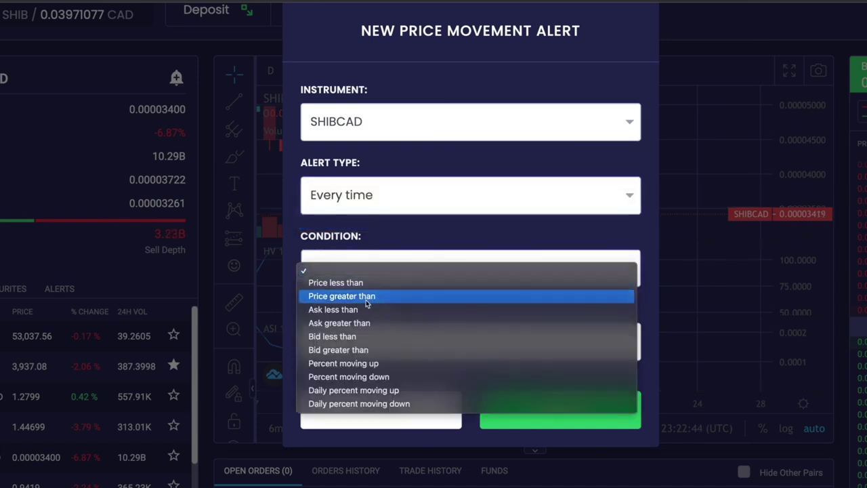
click(366, 299)
click(361, 350)
text(0.00005000)
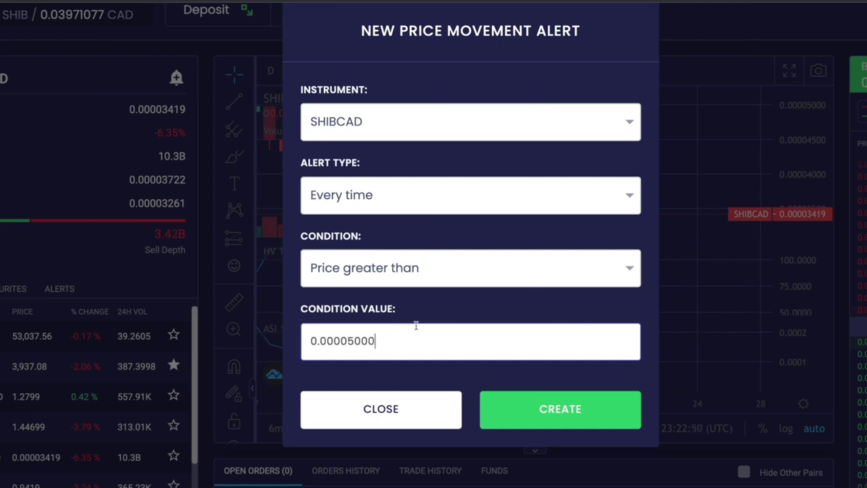
click(507, 400)
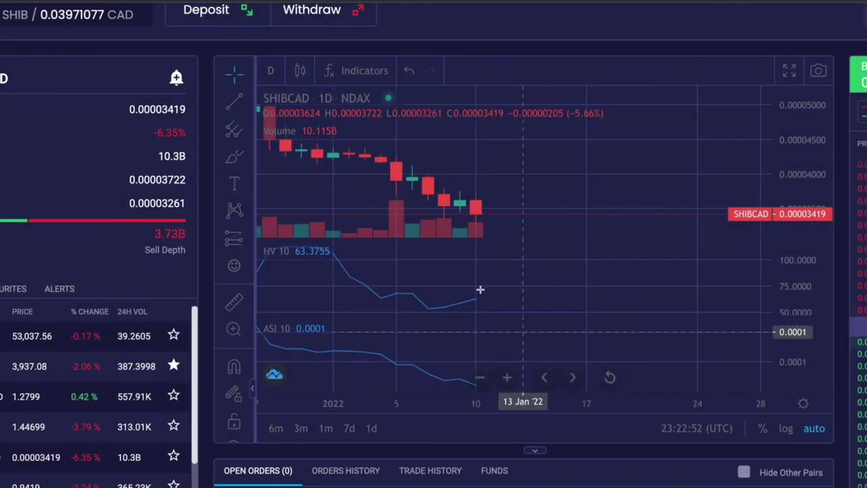
scroll(377, 269, down, 2)
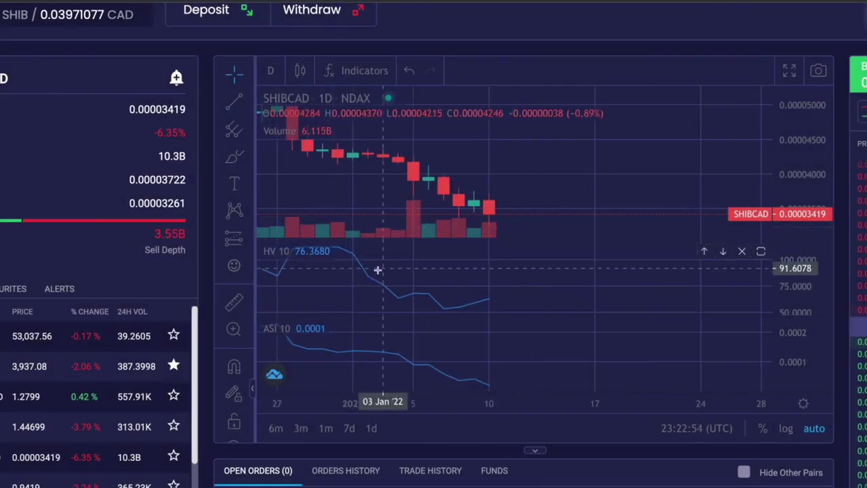
Go through the transaction history's trades, deposits, withdrawals, transfers and transactions lists.
scroll(430, 367, down, 1)
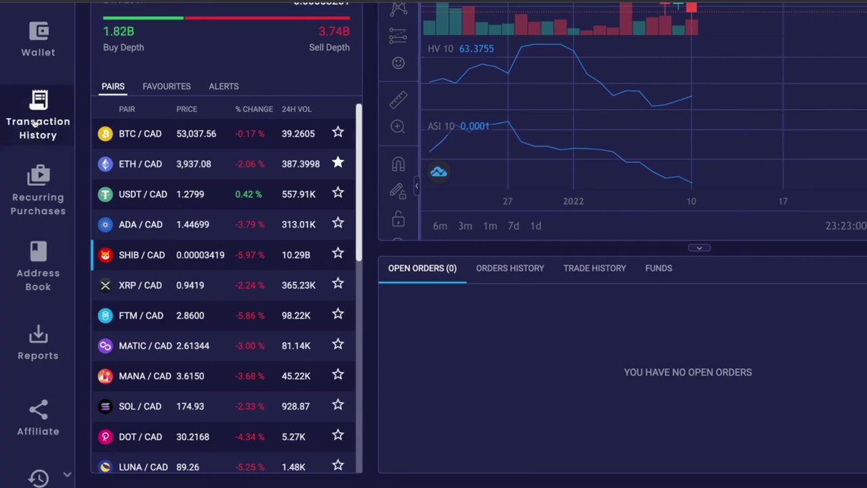
click(34, 122)
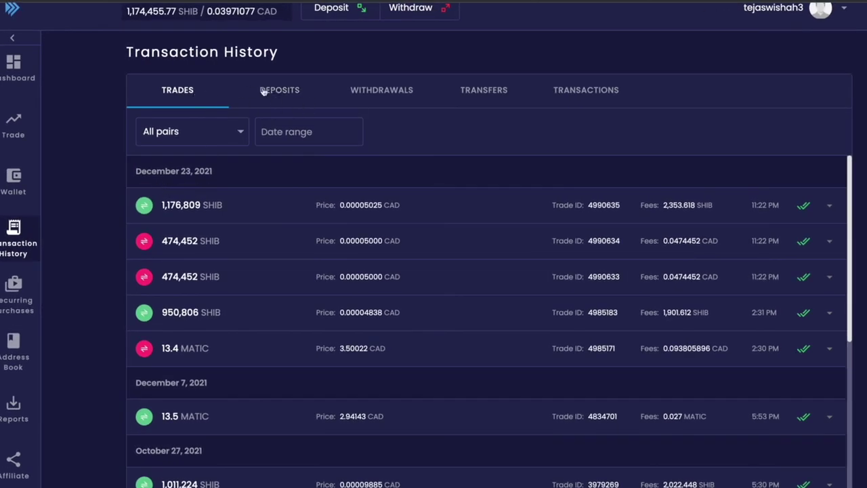
click(287, 97)
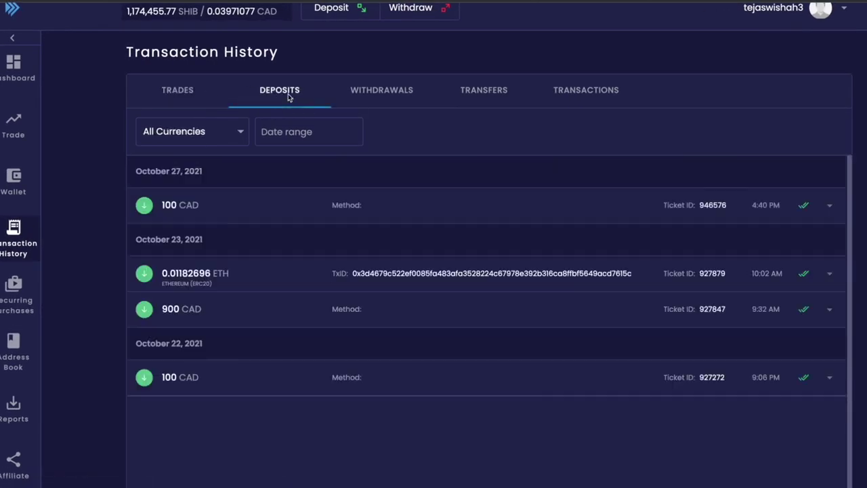
click(387, 99)
click(469, 99)
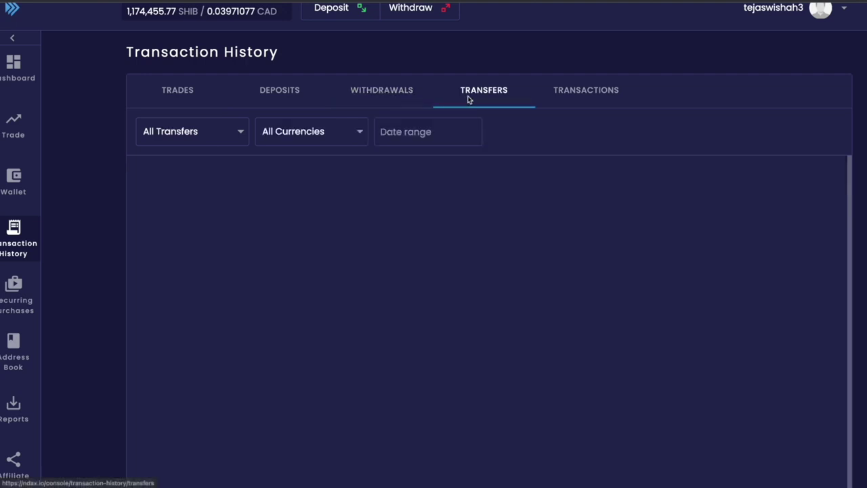
click(590, 92)
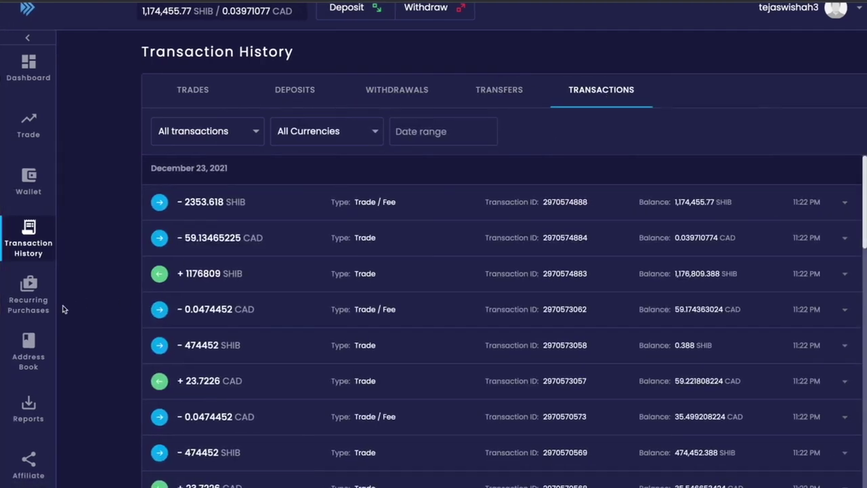
View the recurring purchase subscriptions and the saved crypto addresses in the address book.
click(38, 297)
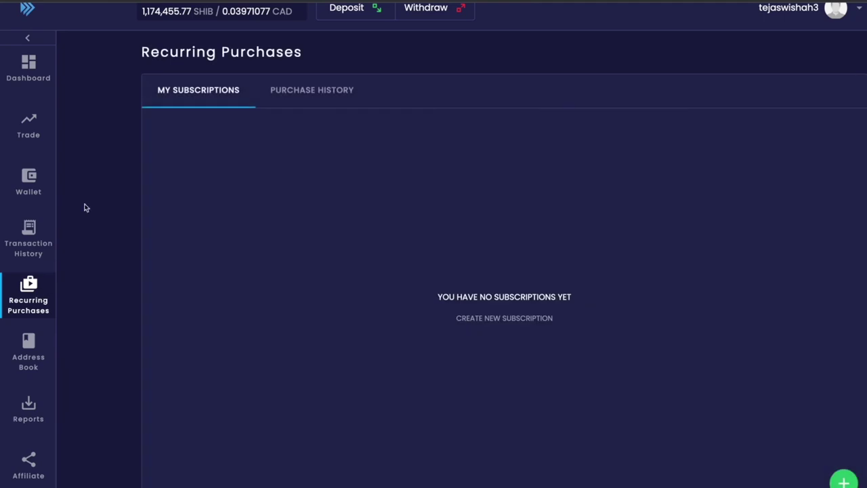
click(30, 342)
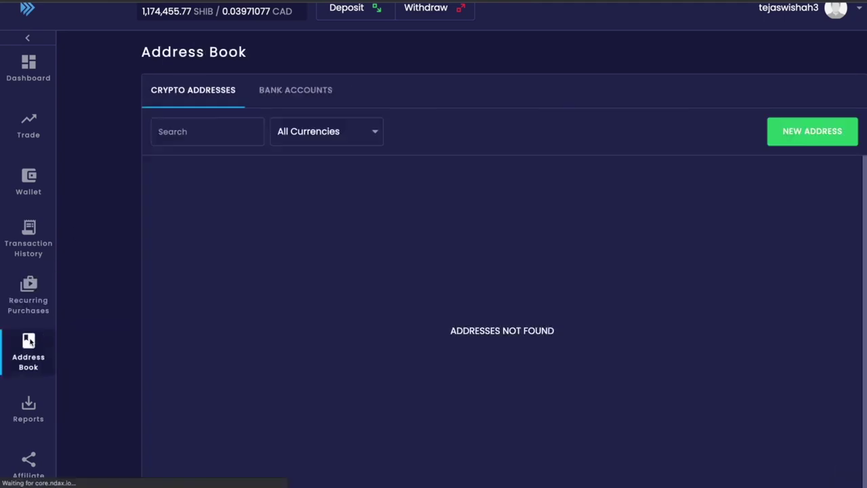
Filter the reports history to a date range starting January 1, 2022.
click(31, 416)
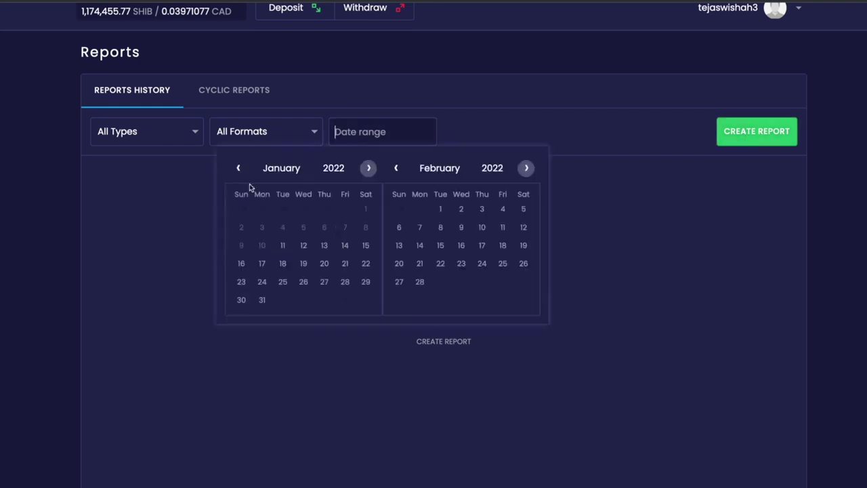
click(240, 169)
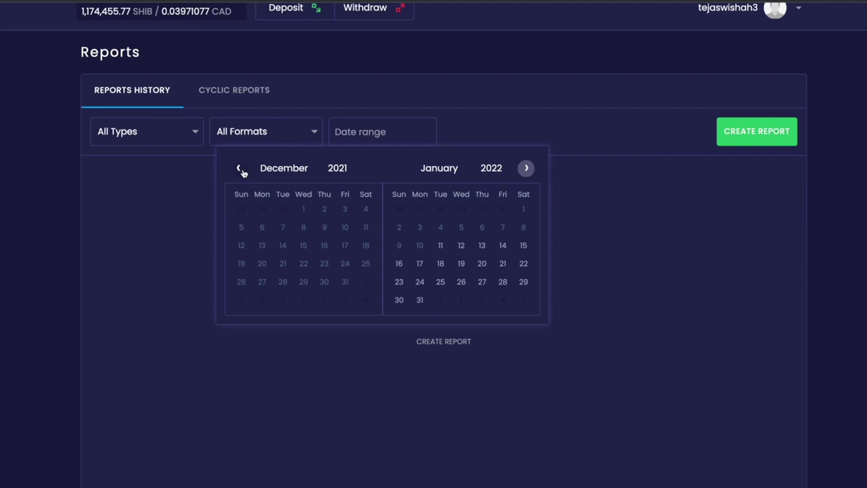
click(521, 210)
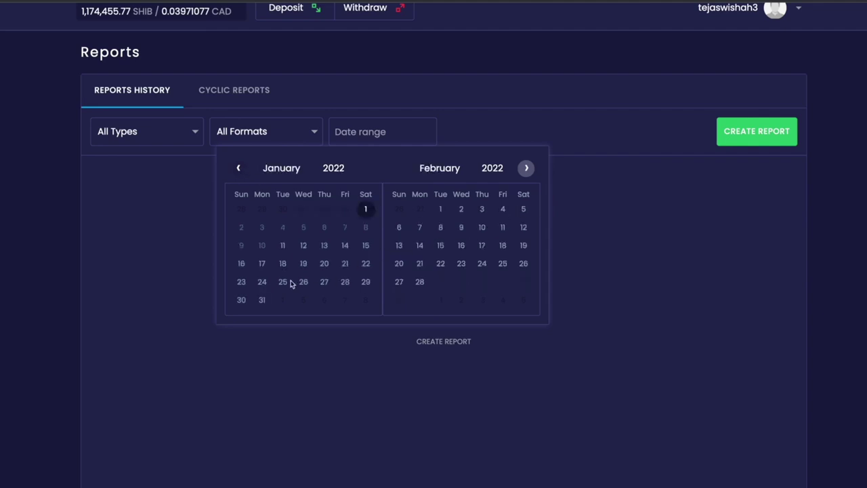
Create a Trades report in PDF format, keeping the 10/10/2021 - 01/10/2022 date range and no specific pair.
click(750, 135)
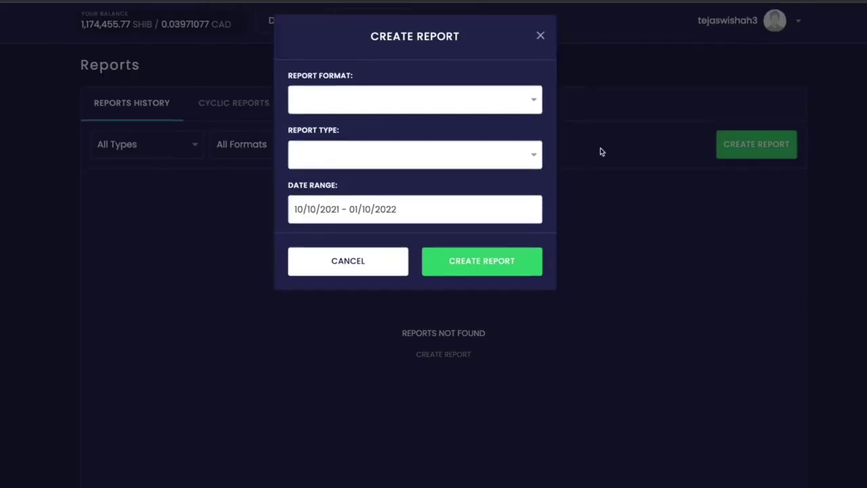
click(449, 101)
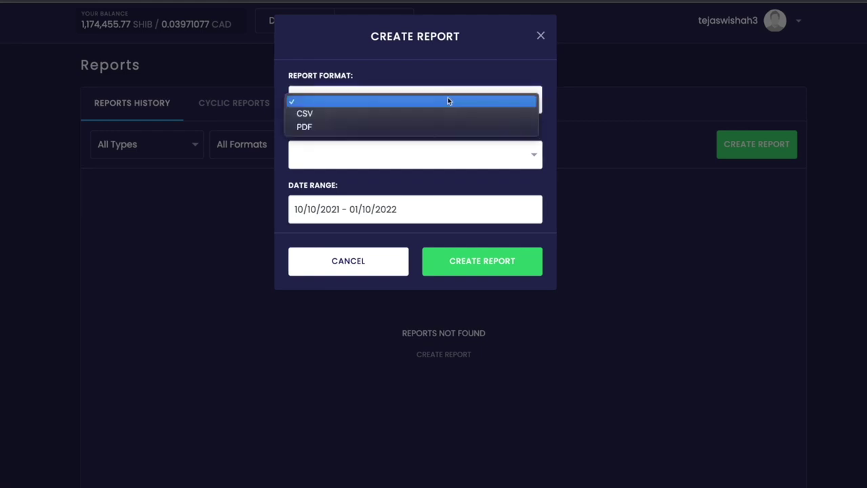
click(426, 127)
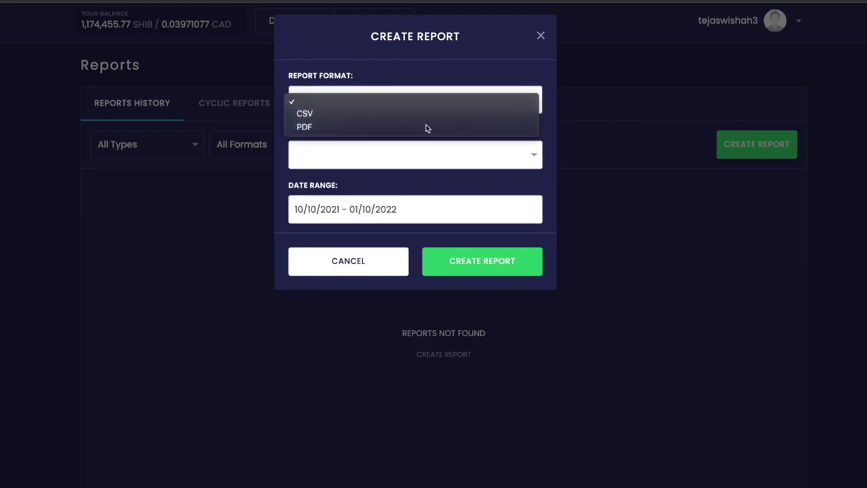
click(420, 160)
click(406, 181)
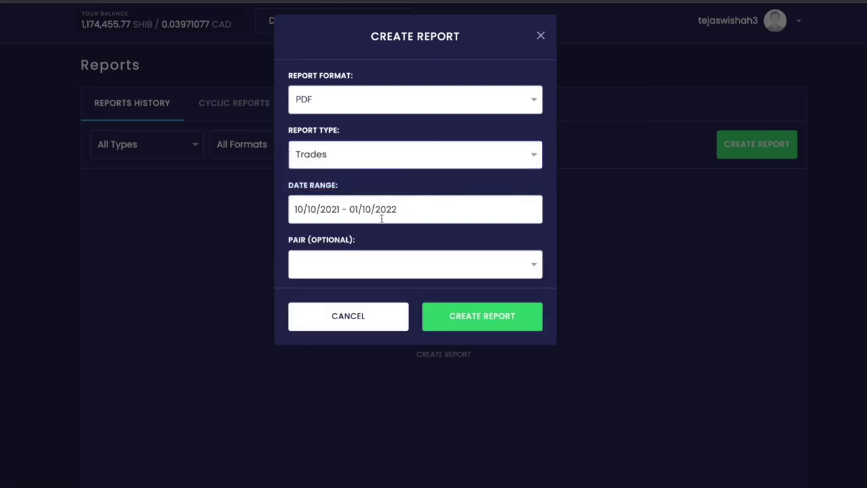
click(470, 318)
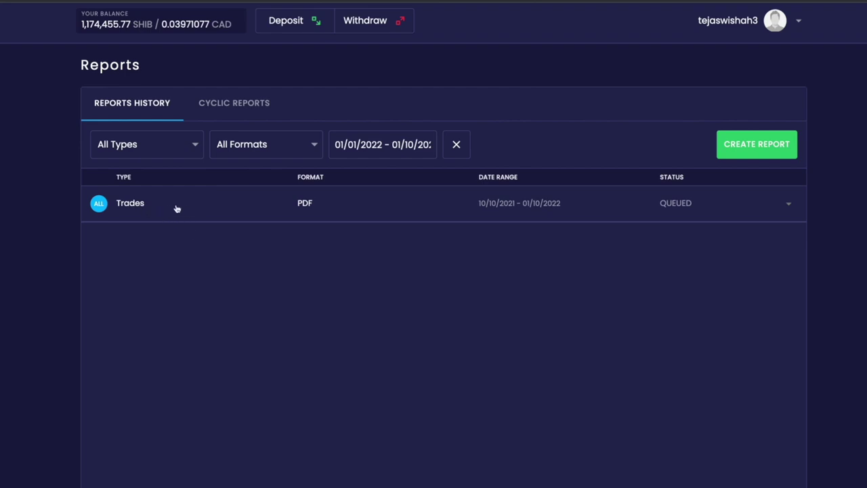
Review the affiliate page's stats and referral link, and return to the dashboard.
scroll(57, 410, down, 3)
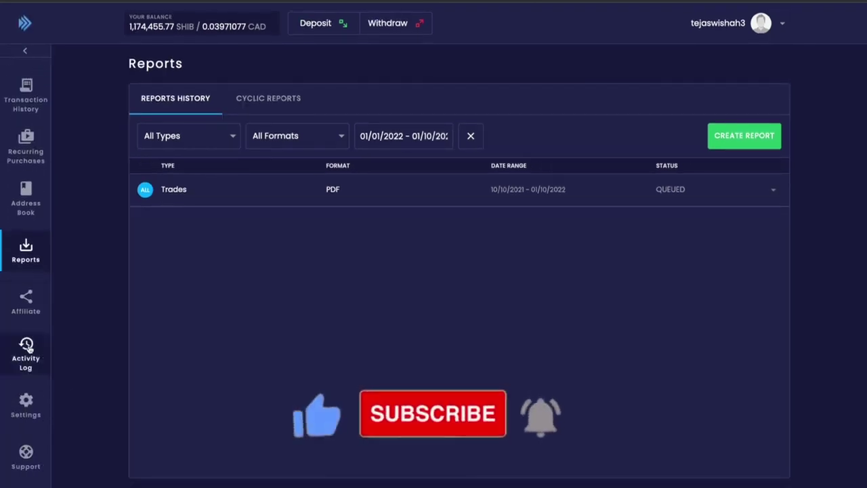
click(27, 301)
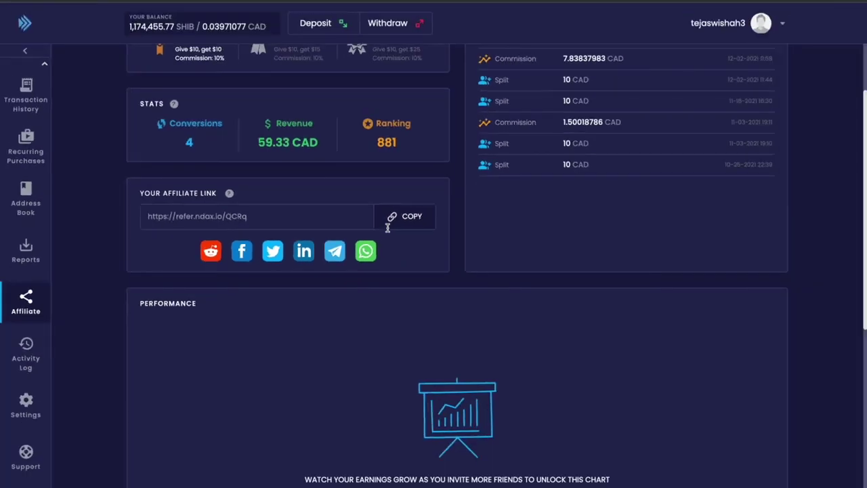
scroll(25, 108, up, 3)
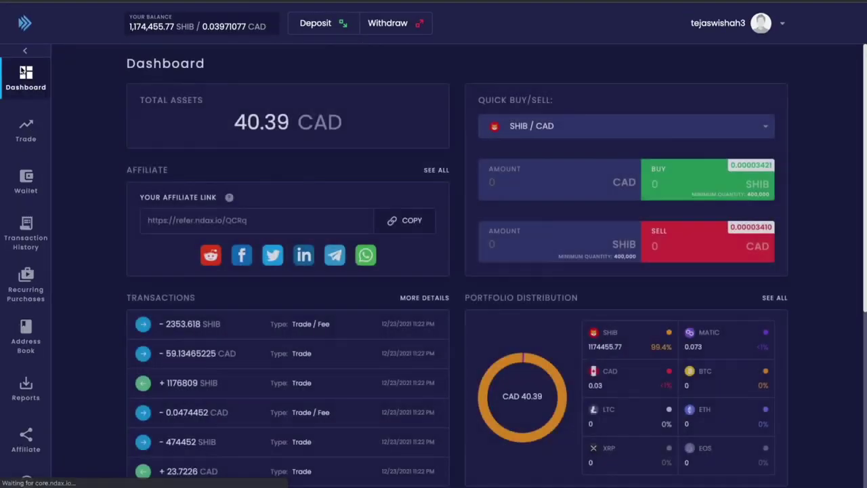